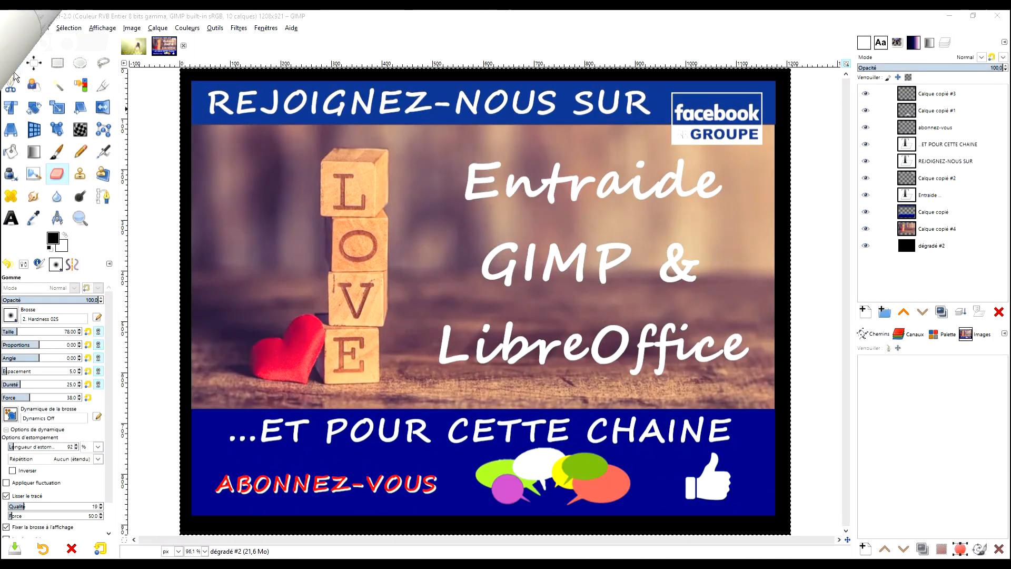
- Activate the Move tool and switch to the open photo of the woman in the flower field
click(10, 63)
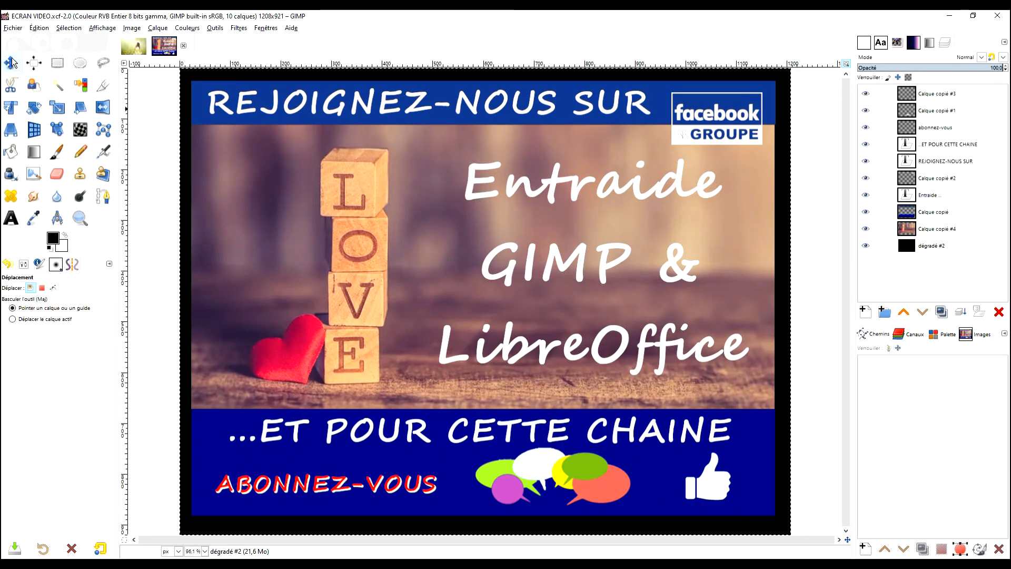
click(238, 28)
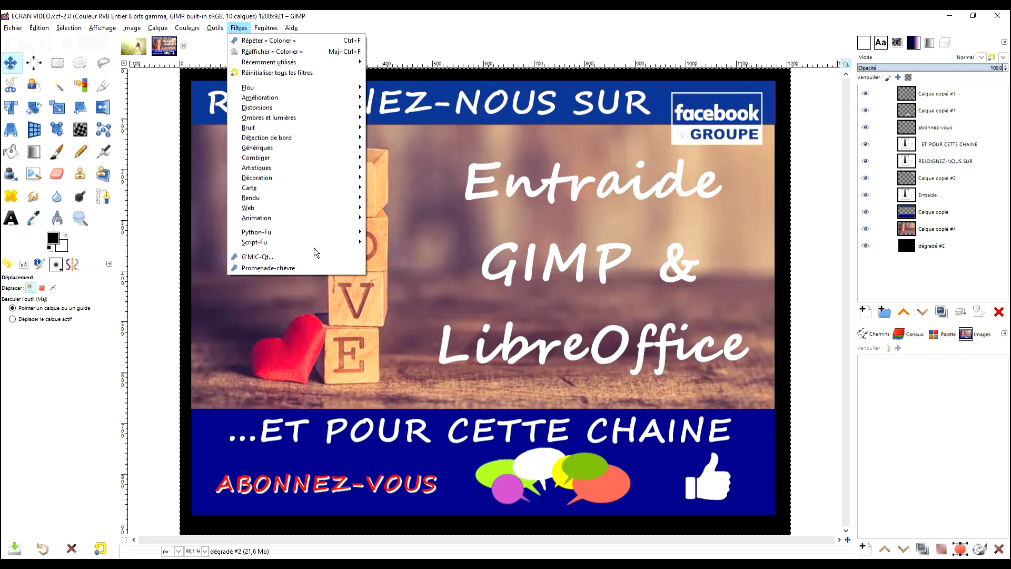
click(401, 24)
click(134, 47)
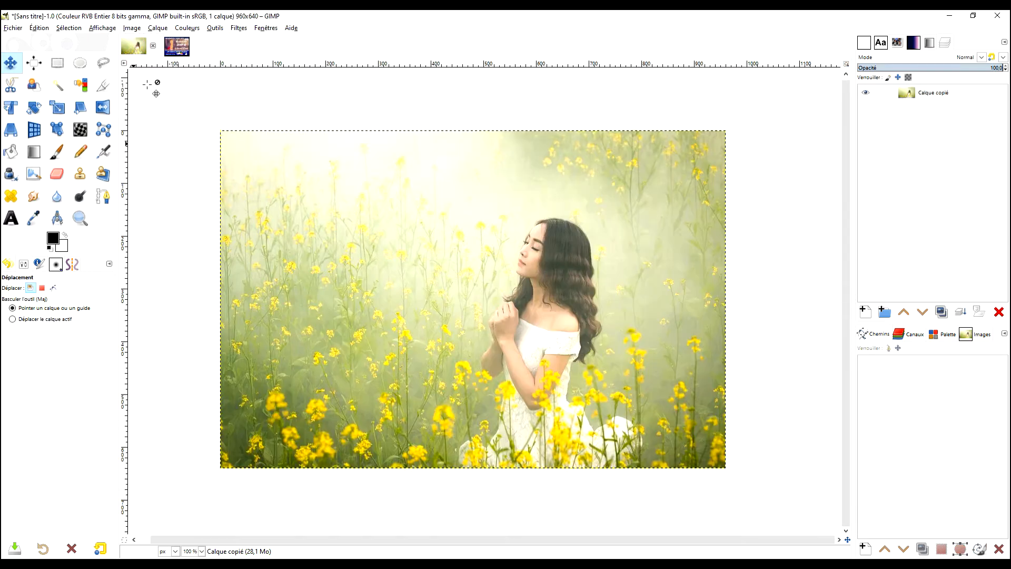
drag(681, 224, 683, 224)
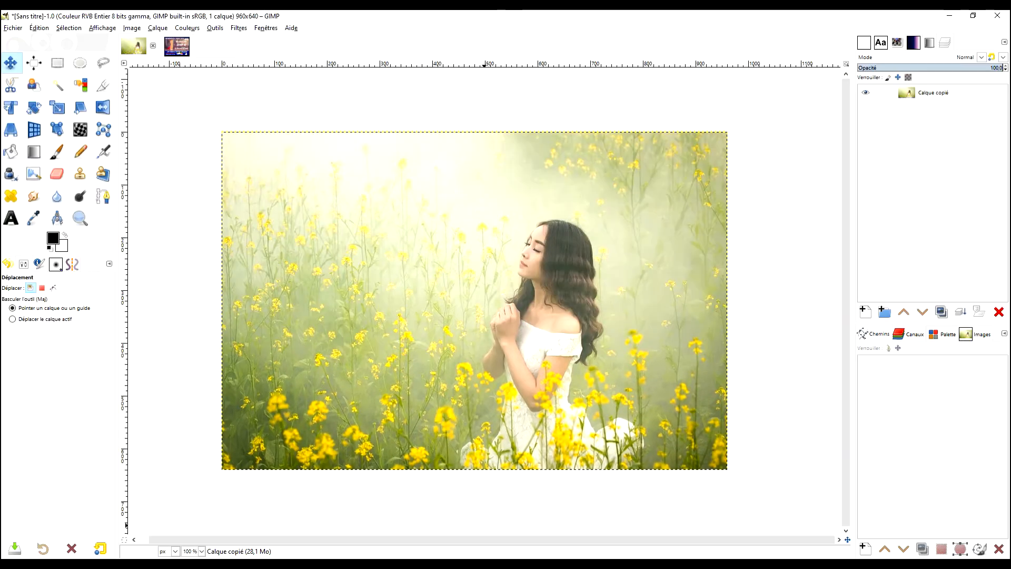
- Add a transparent 960 × 640 px layer named "brume" above the photo layer
click(909, 94)
click(865, 314)
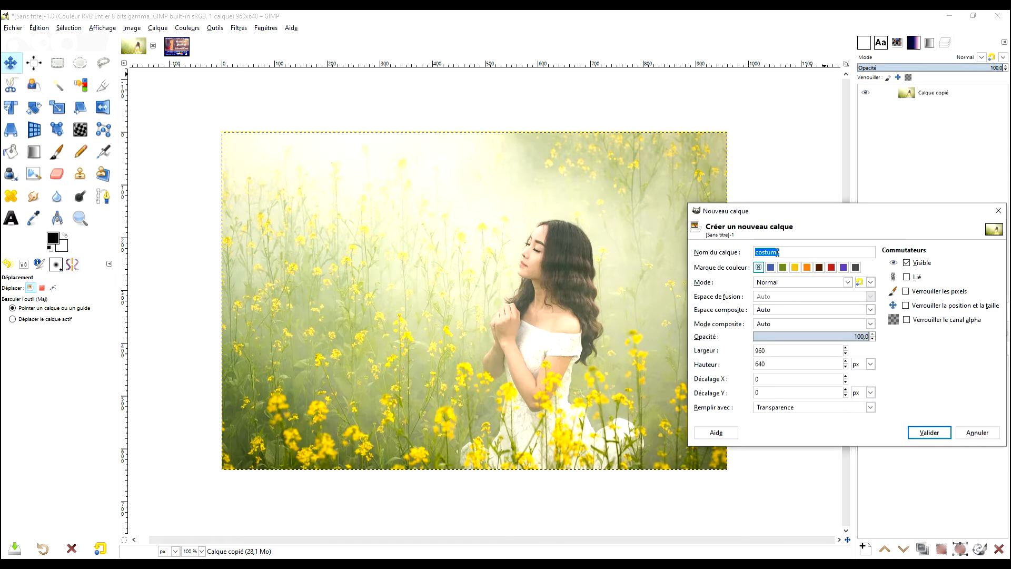
text(brume)
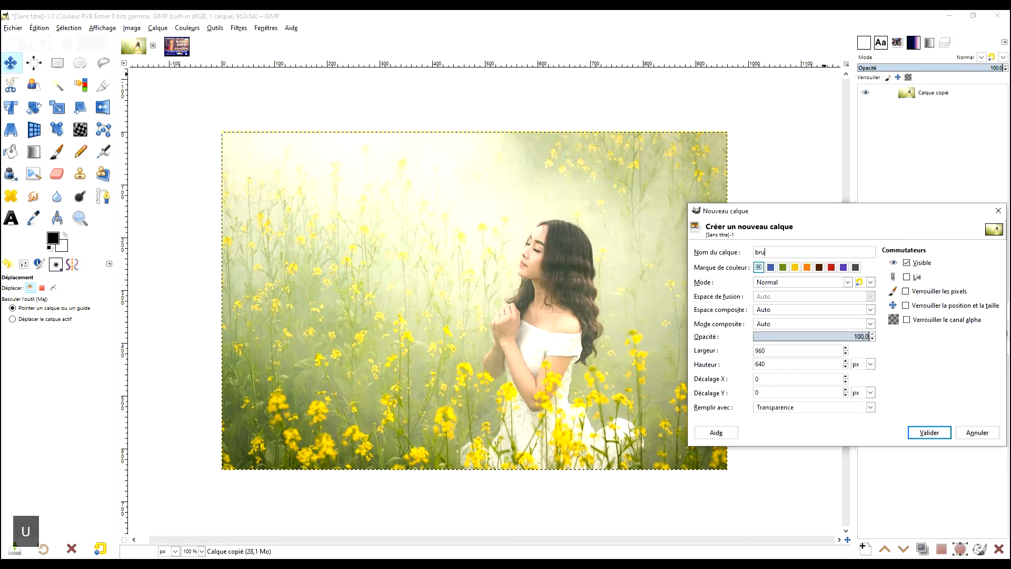
key(Return)
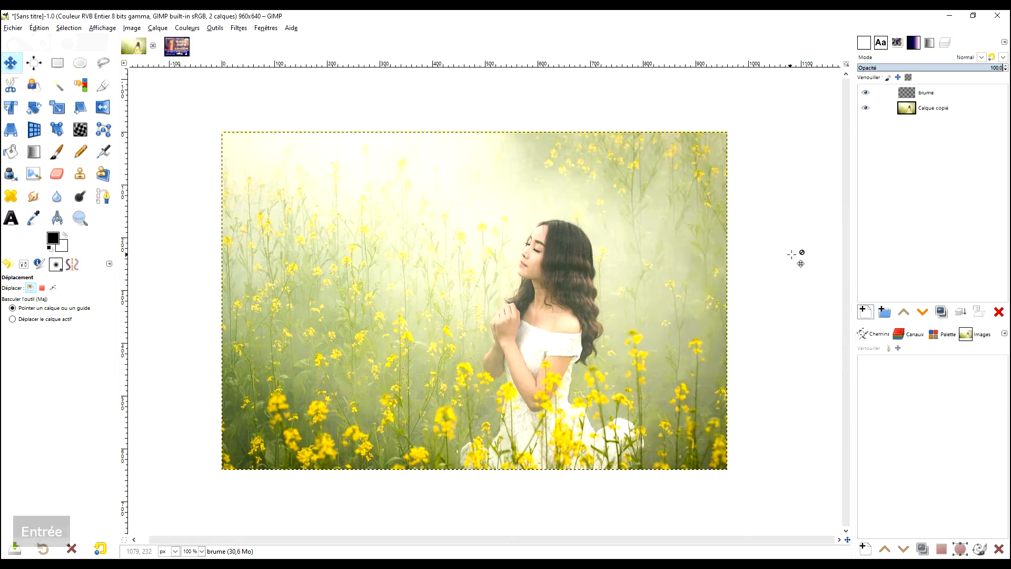
click(866, 312)
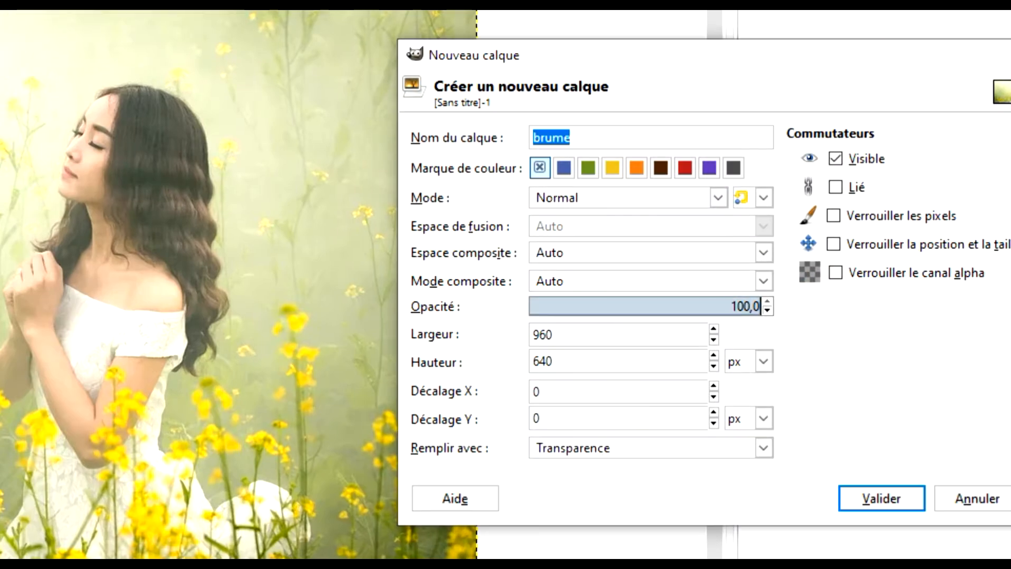
click(1007, 54)
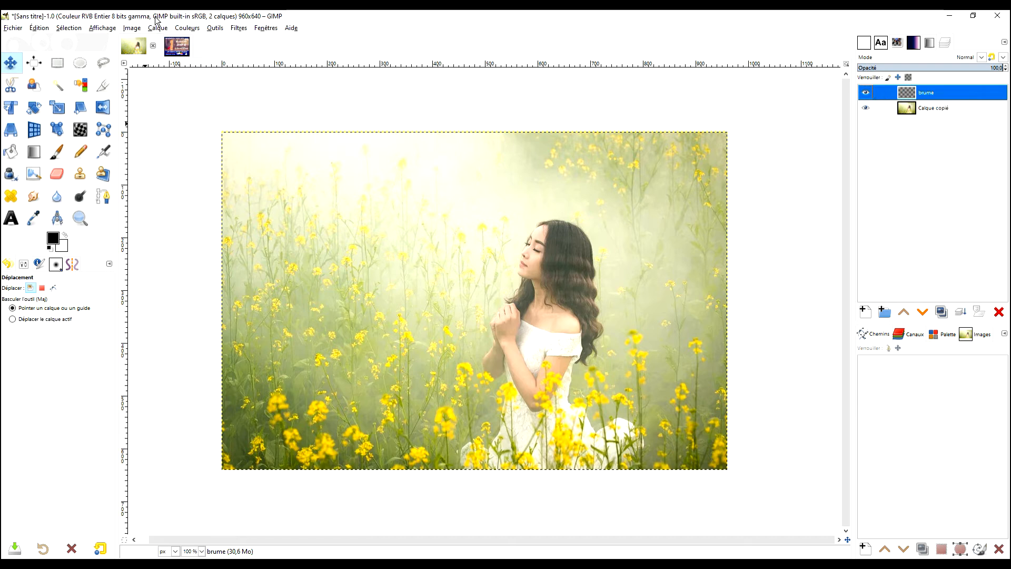
- Render the G'MIC-Qt Clouds pattern on the brume layer with Density 90.7 and Smoothness 0.571
click(178, 27)
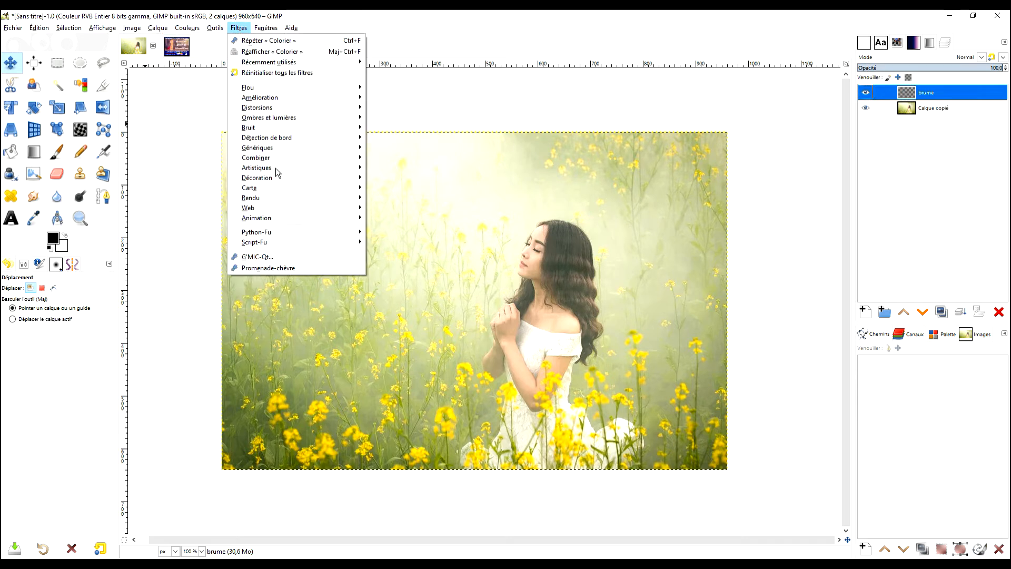
click(265, 257)
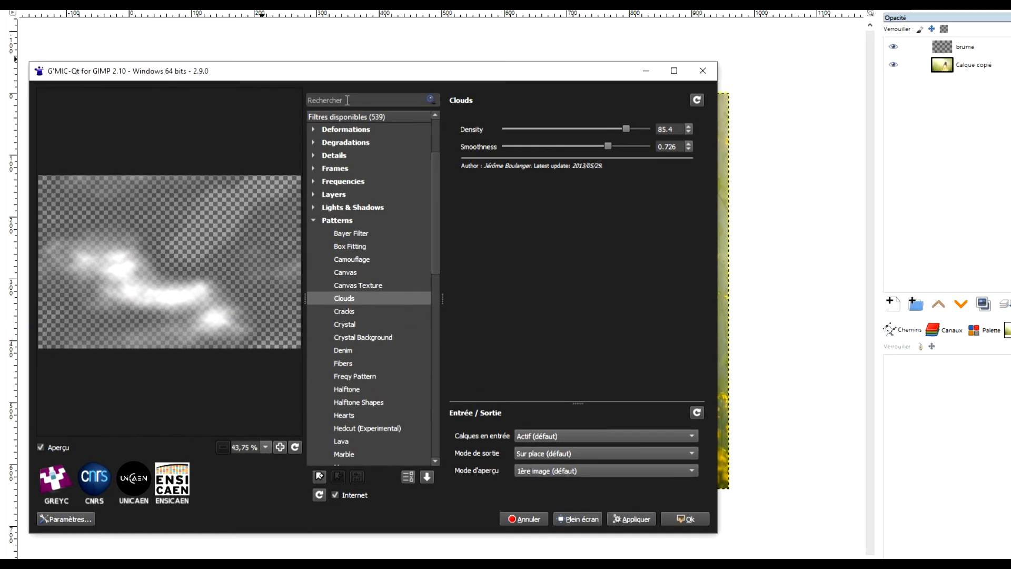
text(d)
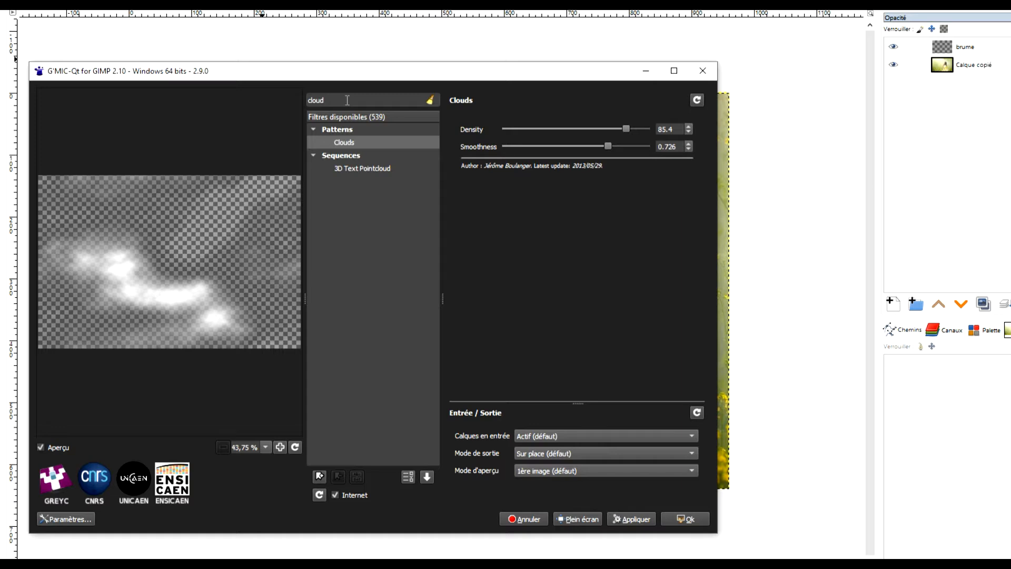
text(os)
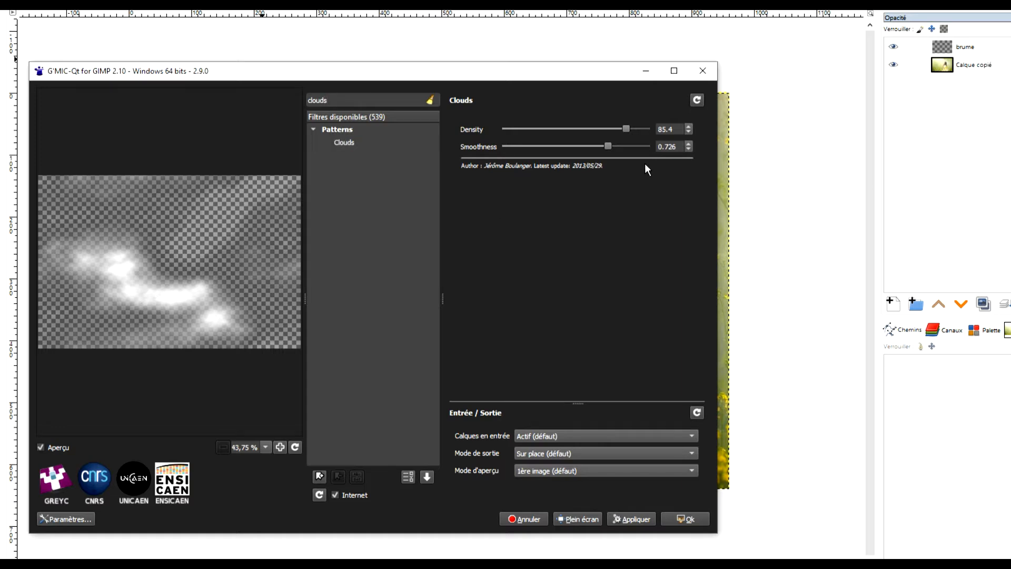
drag(626, 128, 610, 128)
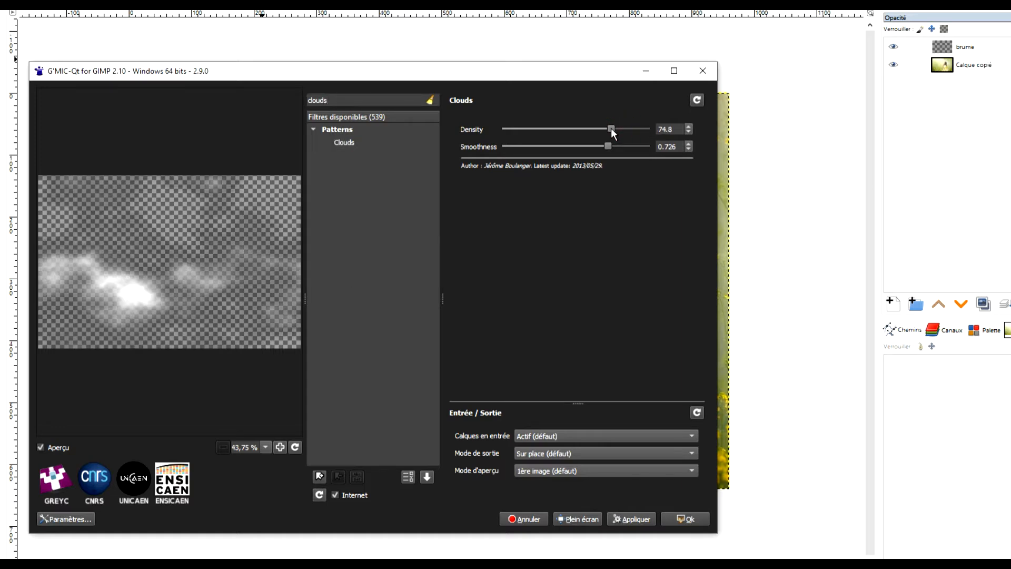
drag(637, 129, 587, 147)
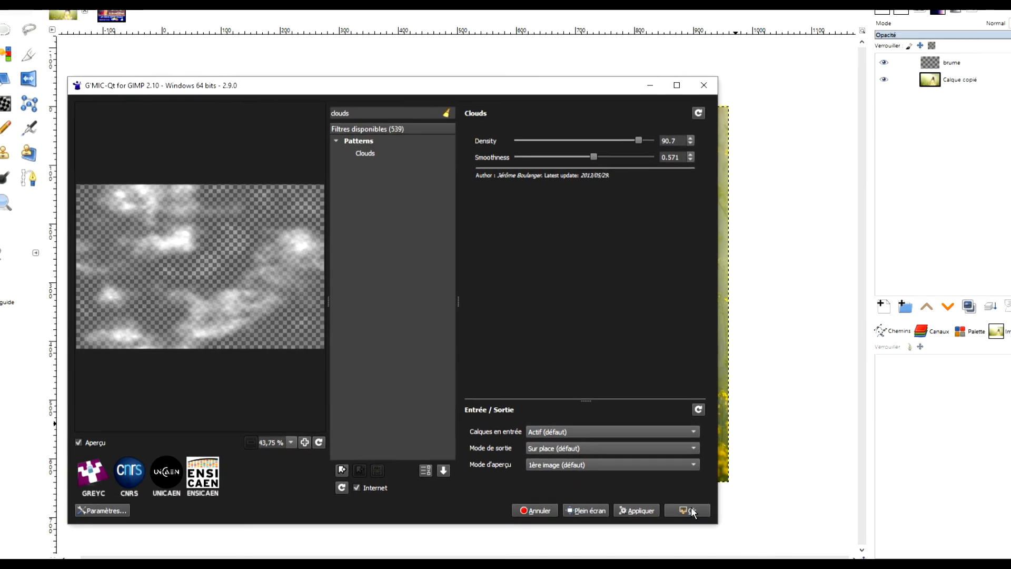
click(691, 510)
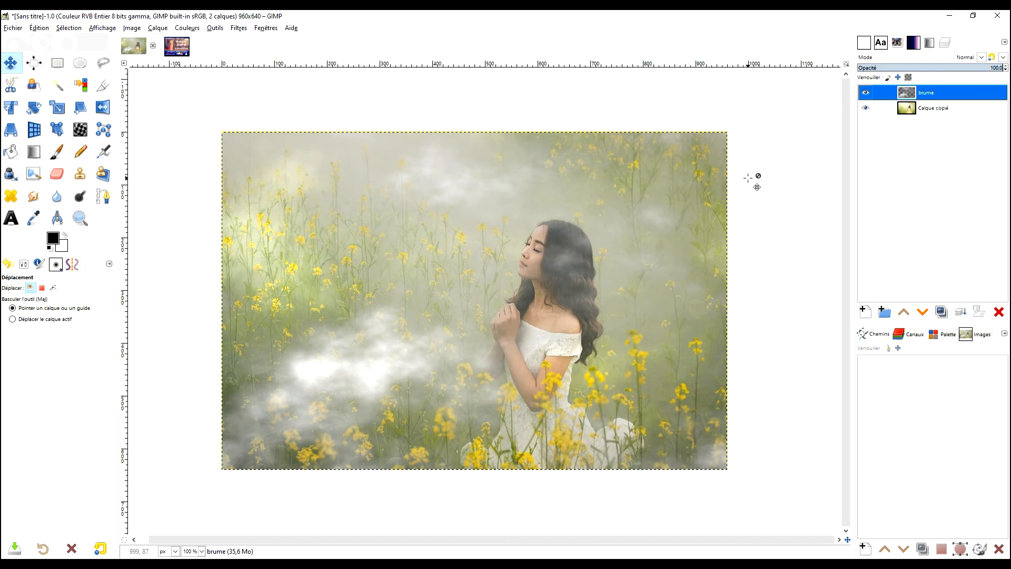
- Apply the Tourner et aspirer distortion to the brume layer with Tourbillon 382.9, Pincement -0.150 and Rayon 1.058
click(240, 29)
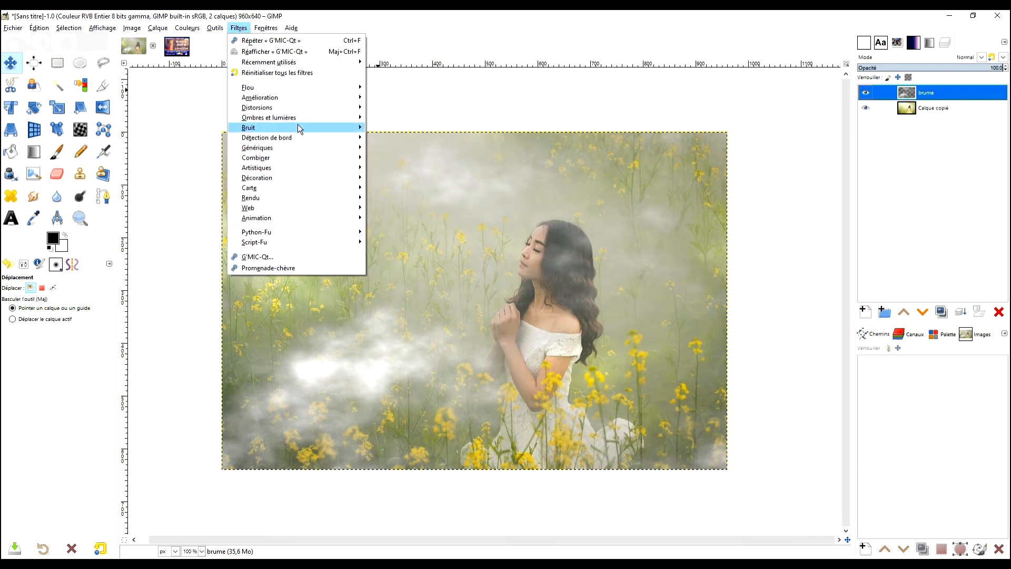
mouse_move(303, 111)
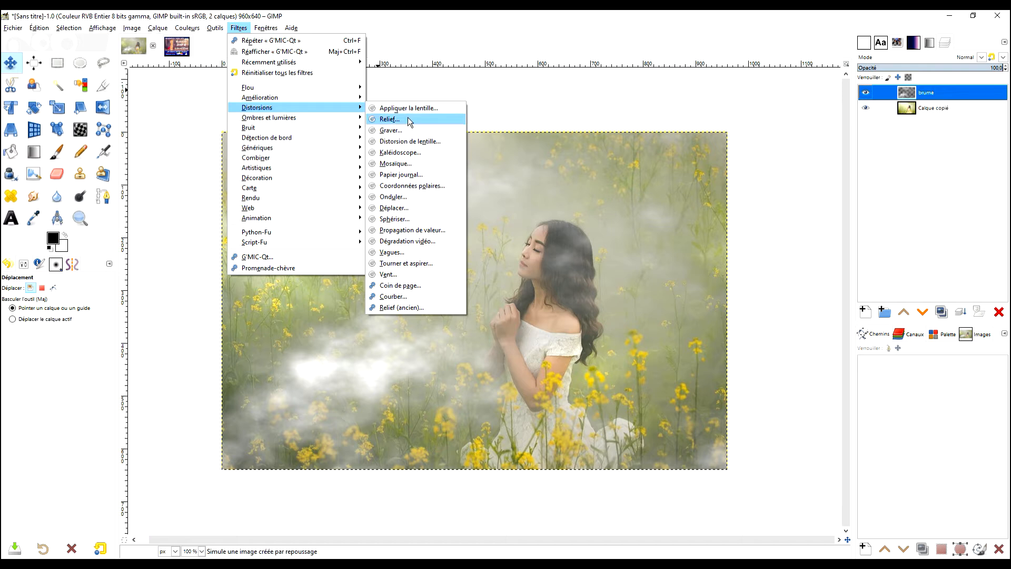
click(407, 263)
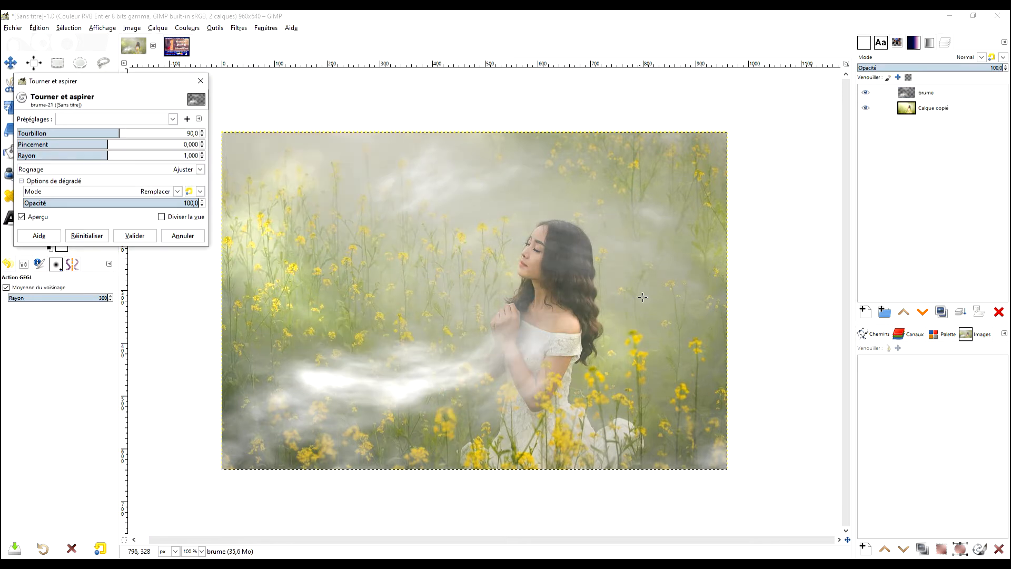
drag(120, 133, 157, 135)
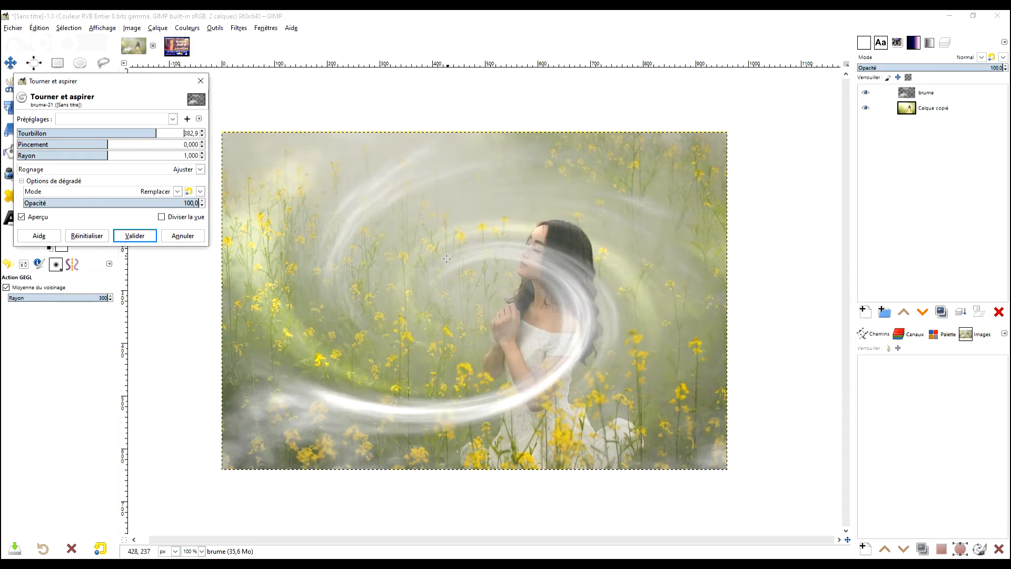
mouse_move(107, 144)
mouse_down()
mouse_move(93, 145)
mouse_move(103, 144)
mouse_up()
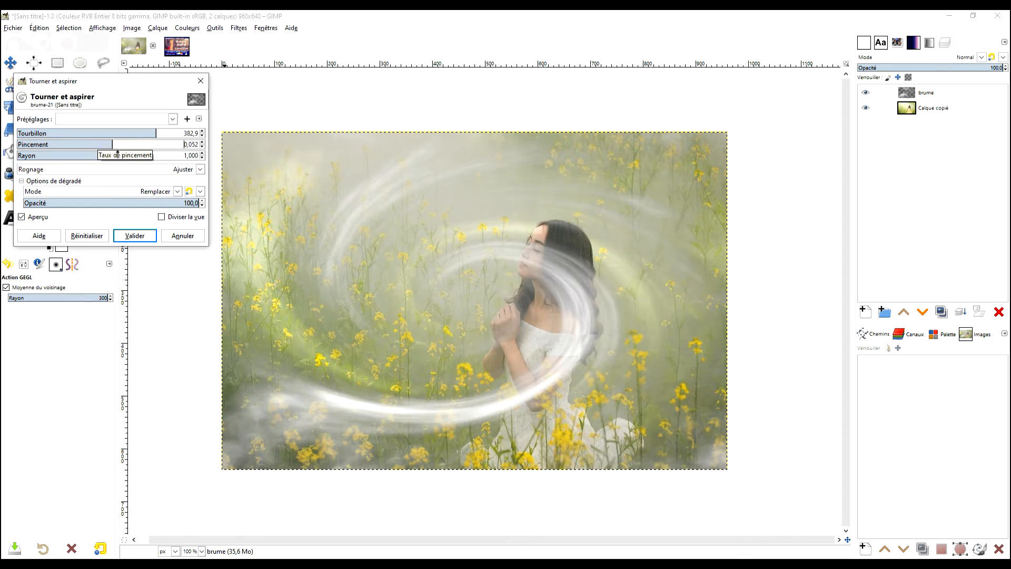
mouse_move(112, 144)
mouse_down()
mouse_move(88, 153)
mouse_move(113, 156)
mouse_up()
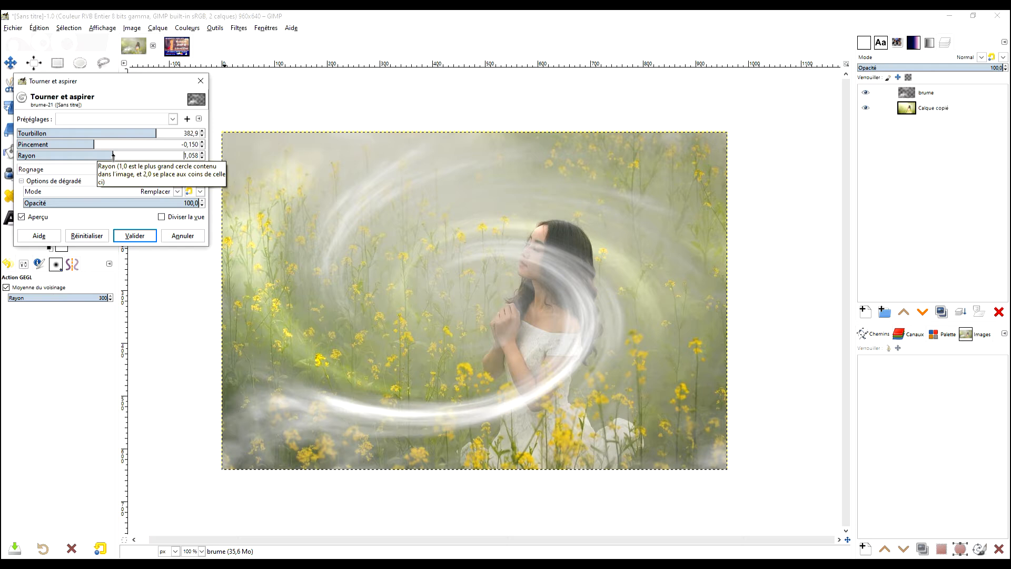
click(135, 236)
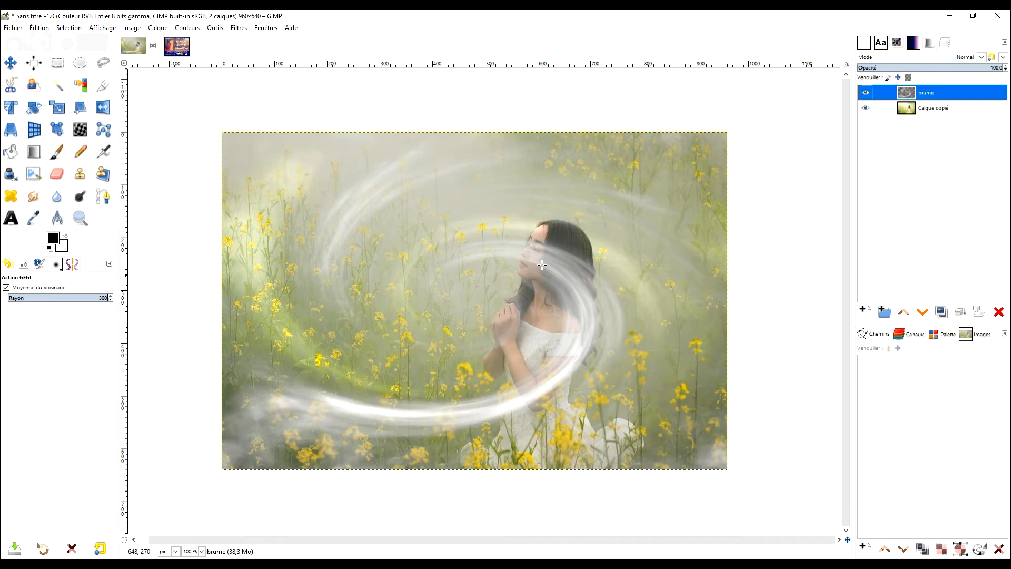
- Tilt the brume layer with the Perspective tool, lowering both upper corners to the woman's chest level and pulling the upper-right one beyond the photo
click(15, 136)
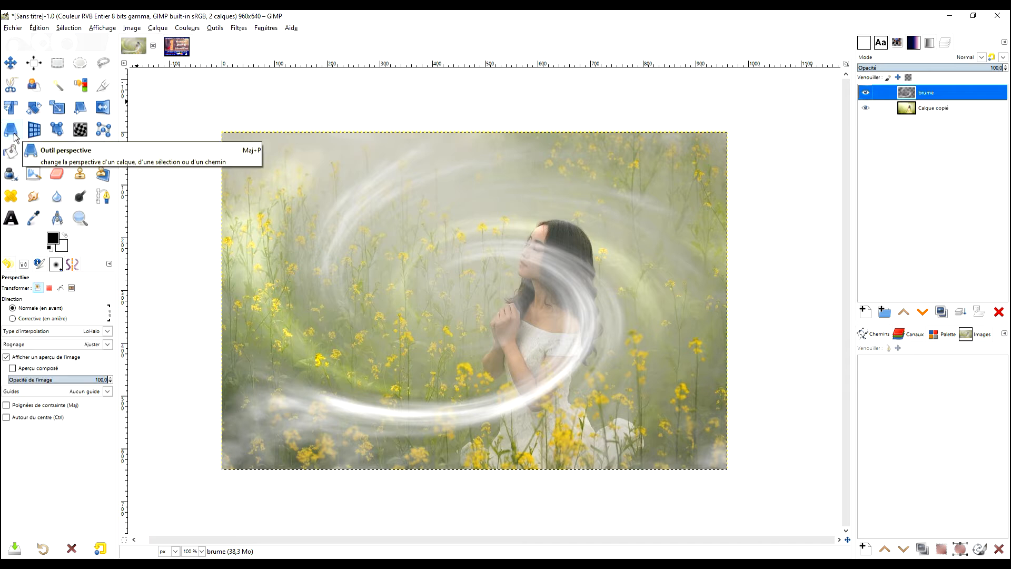
click(496, 264)
drag(222, 132, 263, 246)
drag(750, 216, 712, 243)
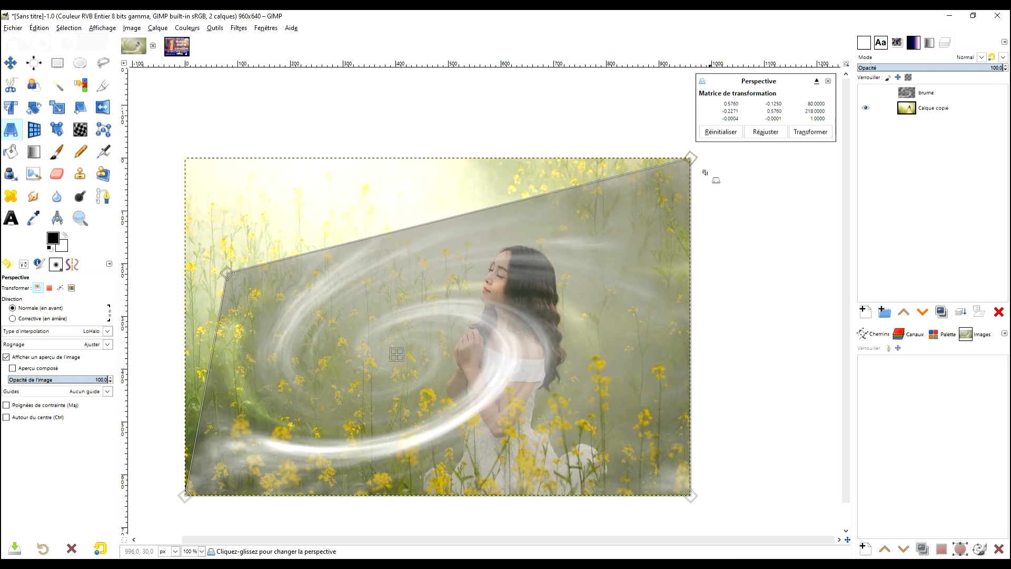
drag(694, 158, 750, 297)
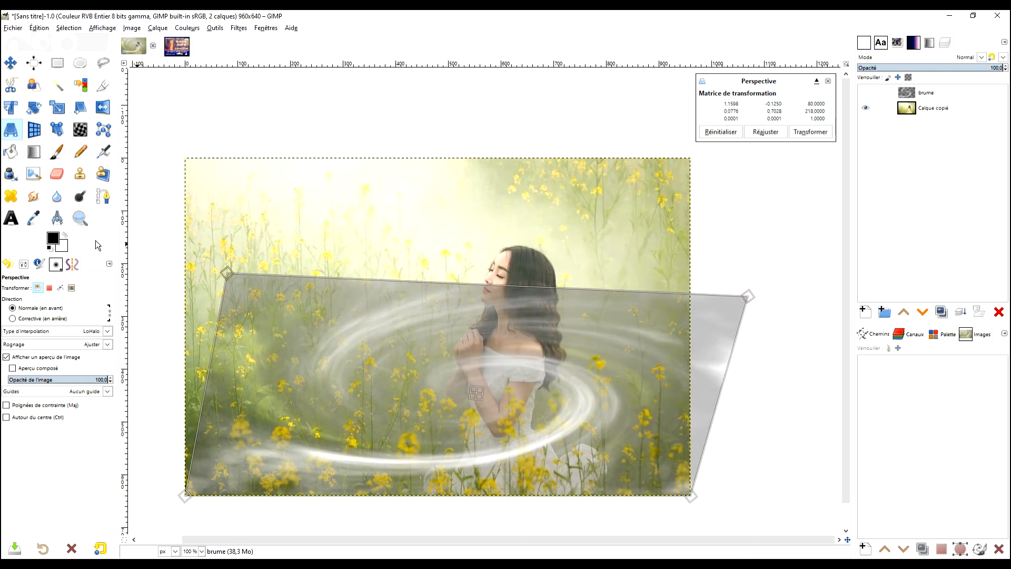
drag(233, 274, 261, 333)
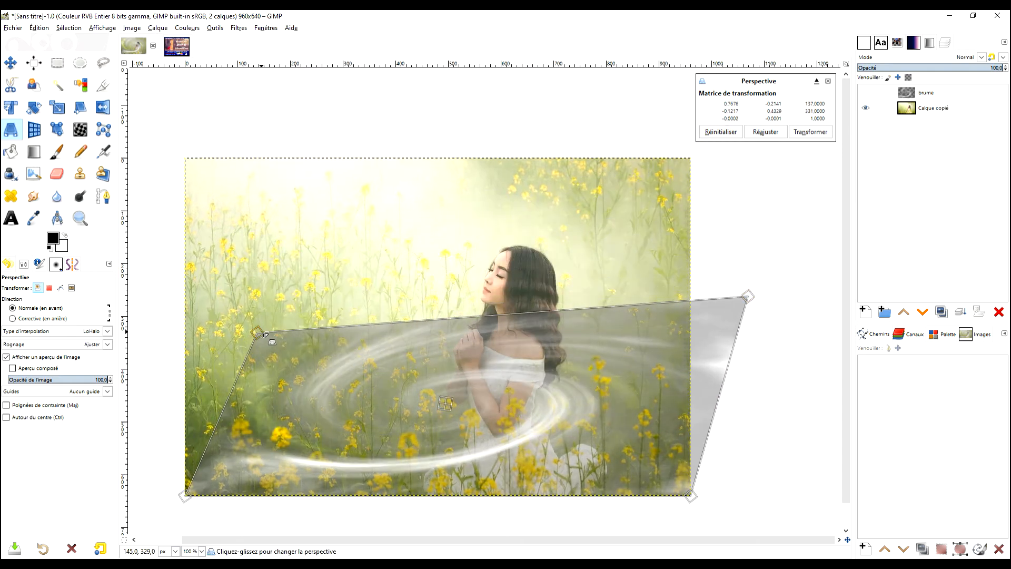
drag(742, 296, 788, 353)
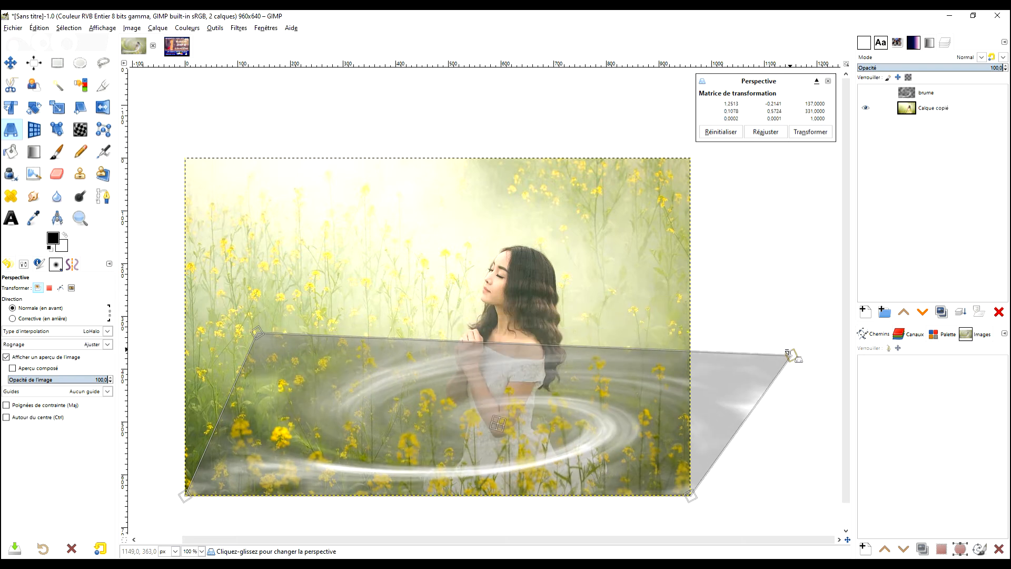
- Raise the perspective frame slightly, stretch its corners outward past the photo's sides with the lower-right one at the bottom edge, and apply the transformation
drag(507, 435, 512, 415)
mouse_move(261, 312)
mouse_down()
mouse_move(260, 277)
mouse_move(253, 314)
mouse_move(244, 309)
mouse_up()
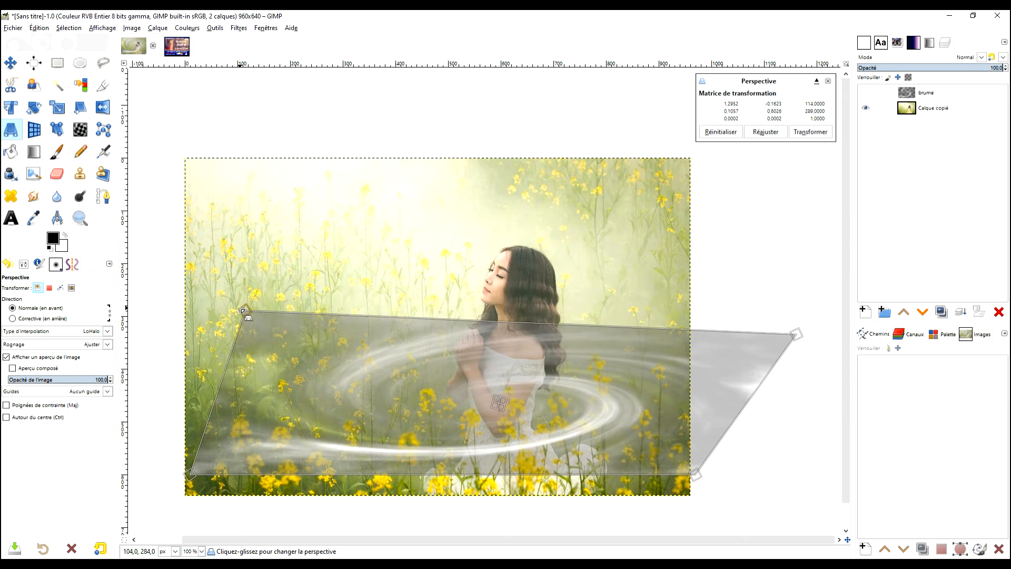
drag(189, 474, 165, 484)
drag(571, 336, 581, 264)
mouse_move(807, 262)
mouse_down()
mouse_move(810, 247)
mouse_move(821, 258)
mouse_up()
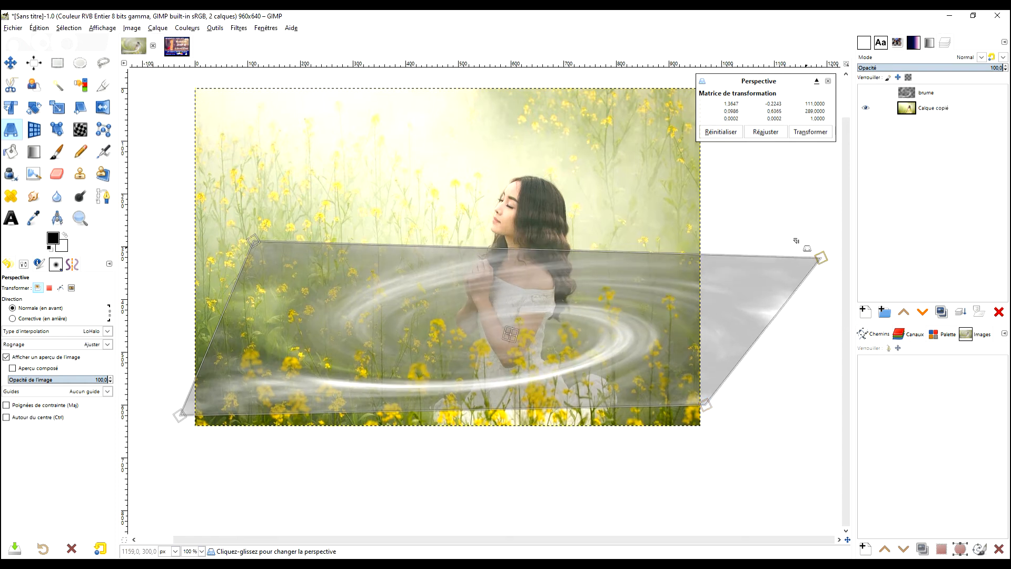
drag(706, 406, 715, 424)
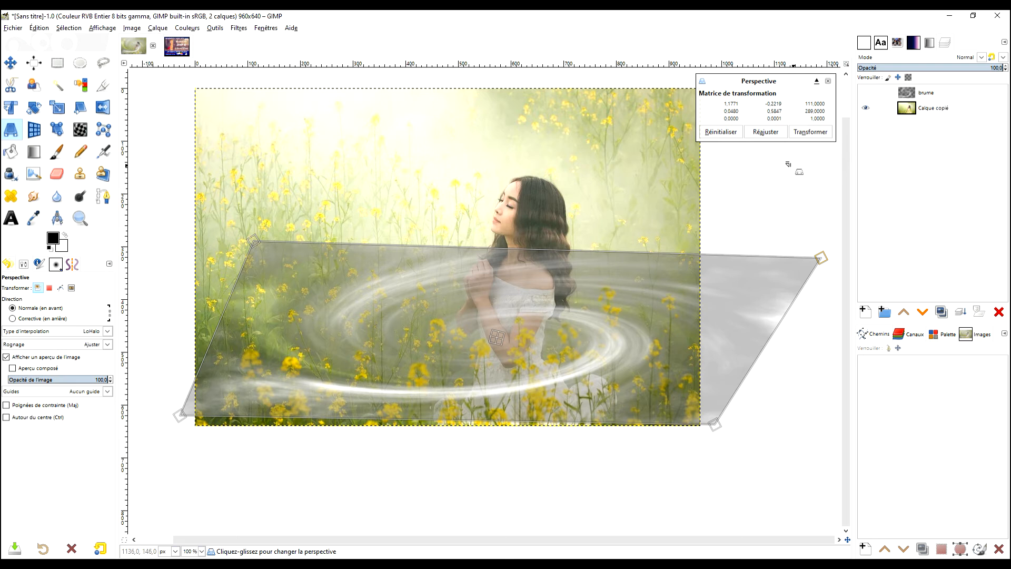
click(800, 134)
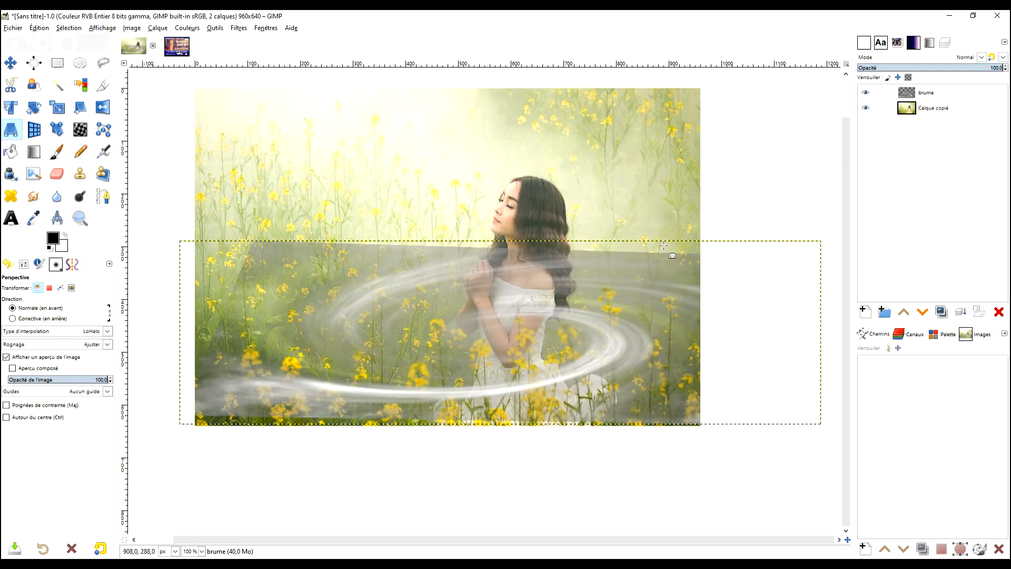
- Resize the brume layer to the image dimensions
click(941, 91)
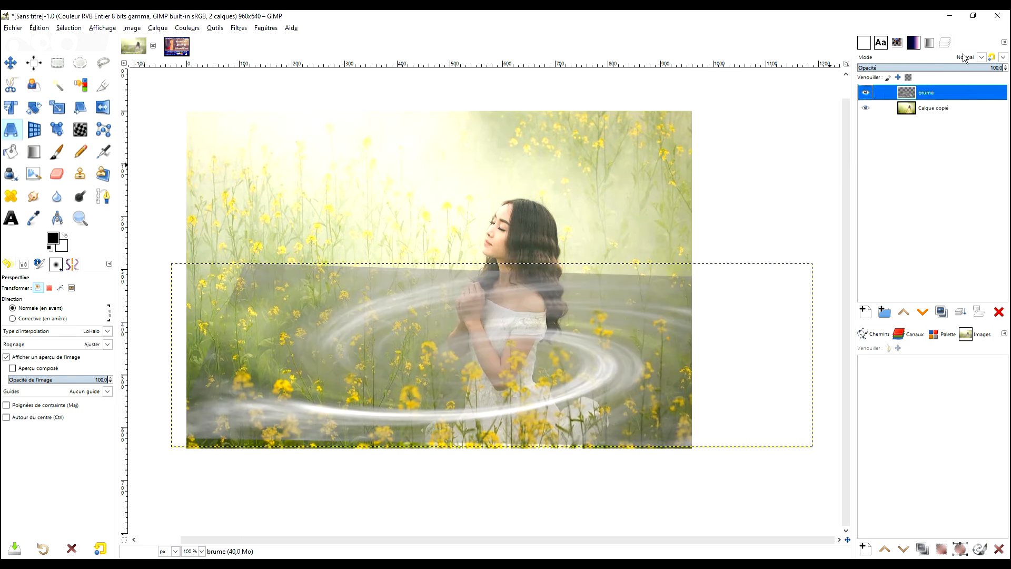
right_click(902, 94)
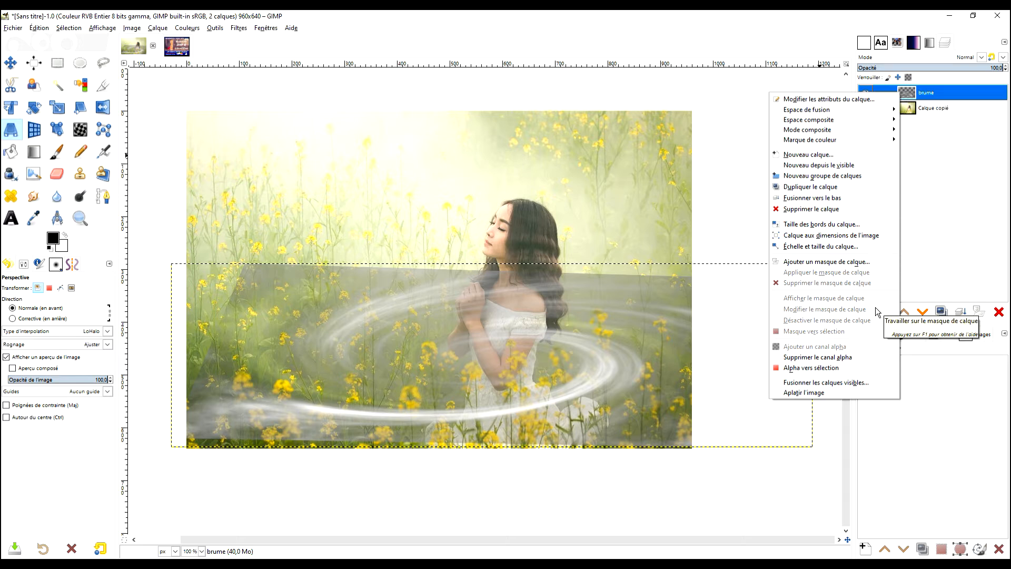
click(853, 242)
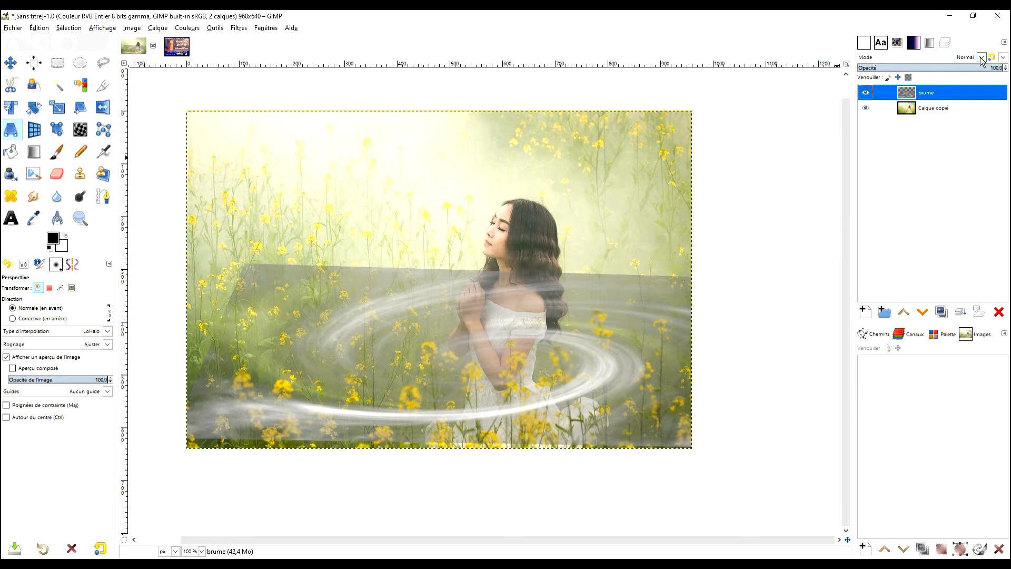
- Try the Écran blend mode at 57 opacity and Éclaircir seulement at 100 opacity on the brume layer
click(980, 58)
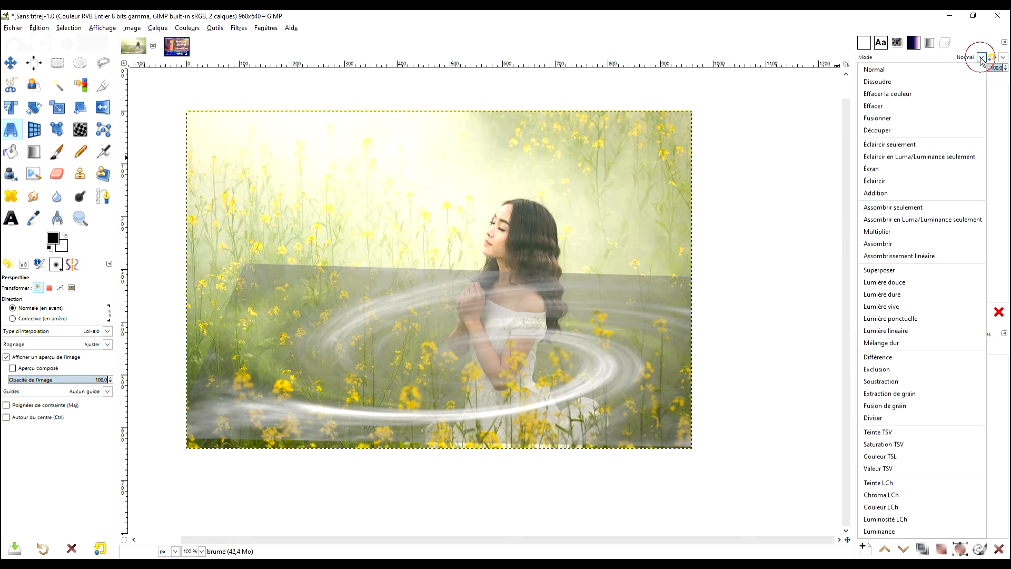
click(918, 173)
drag(956, 70, 941, 67)
click(981, 58)
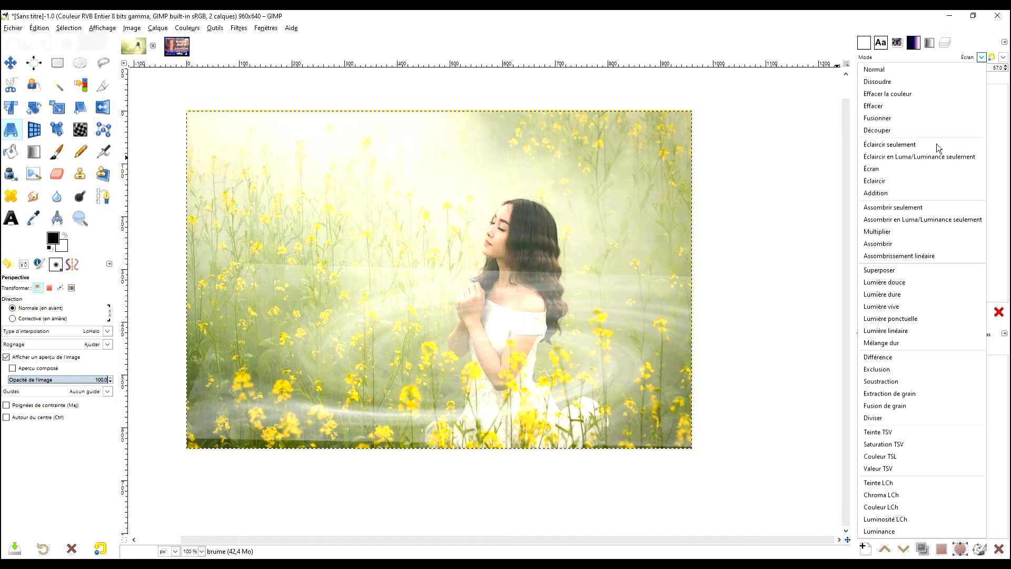
click(890, 144)
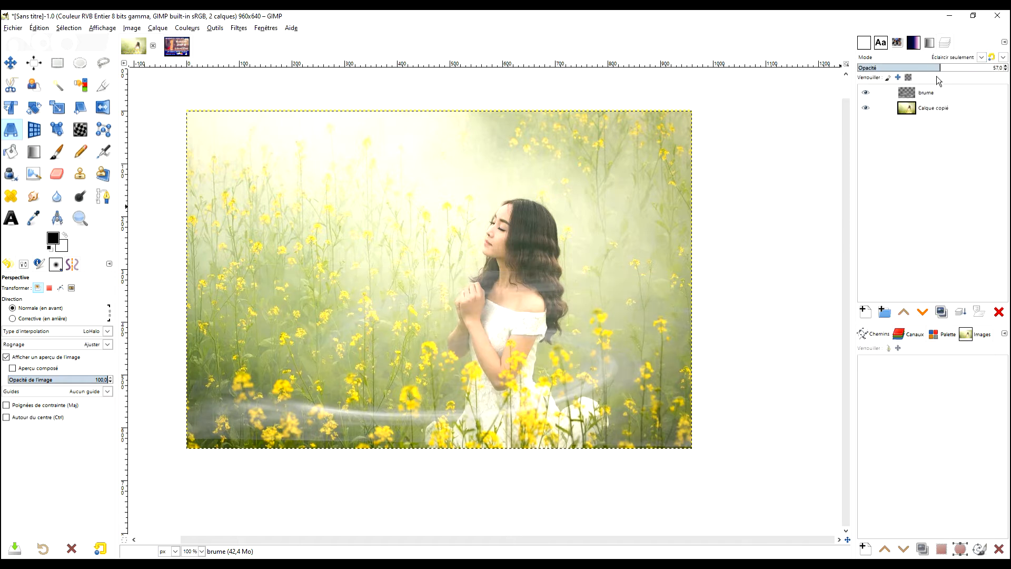
drag(940, 67, 1008, 70)
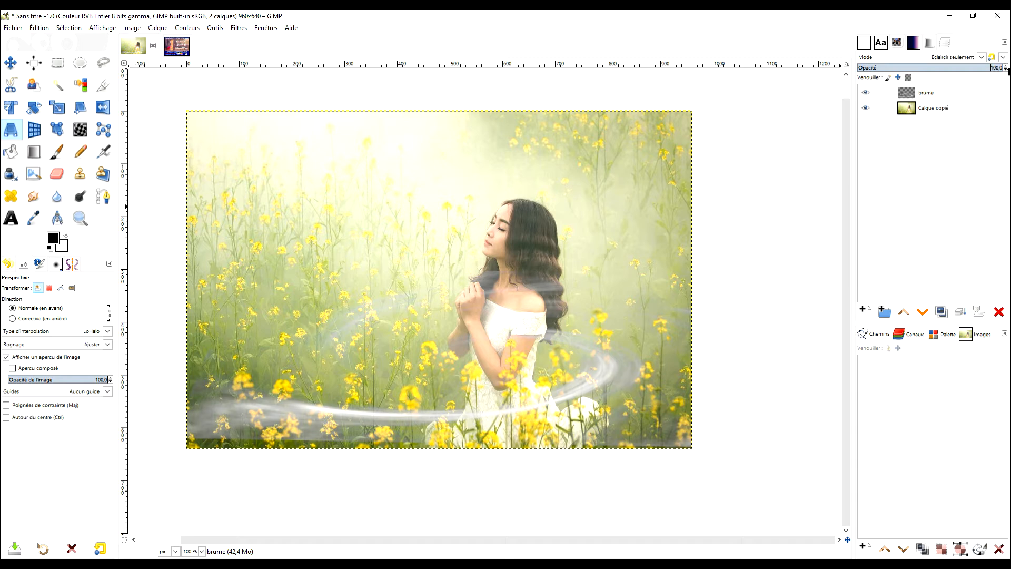
- Set the brume layer's blend mode to Superposer and its opacity to 100
click(982, 58)
click(890, 270)
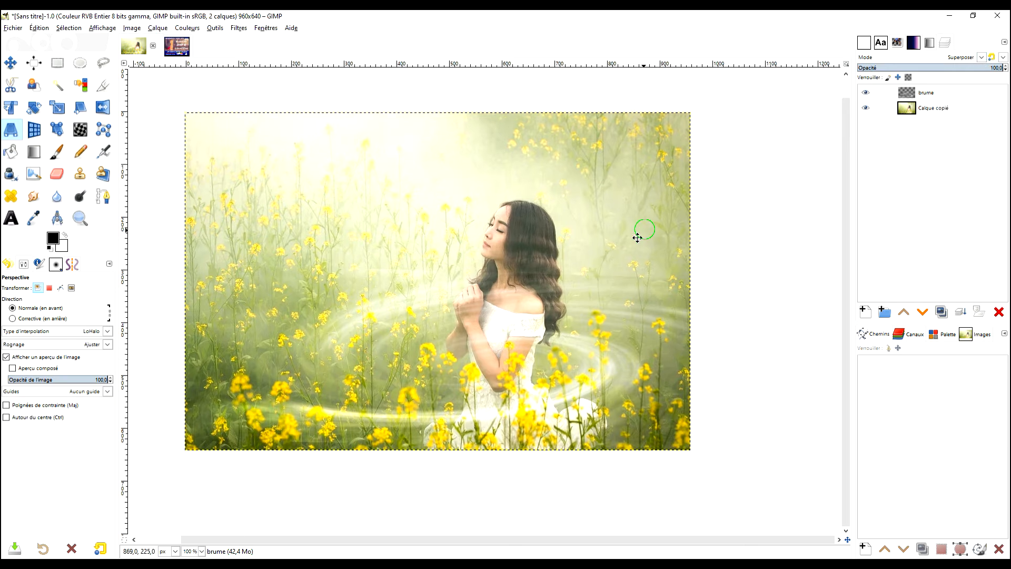
key(shift+e)
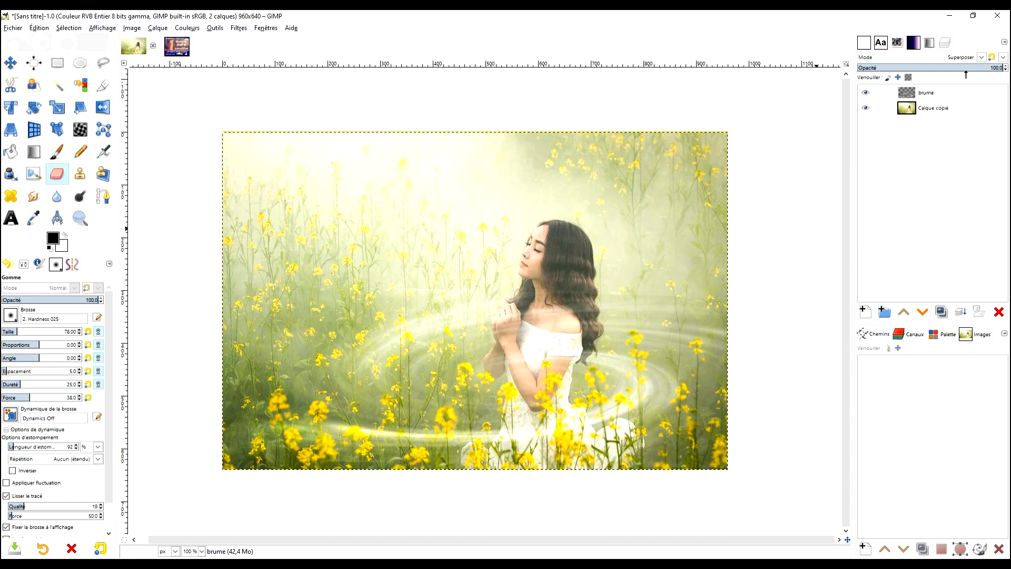
click(975, 68)
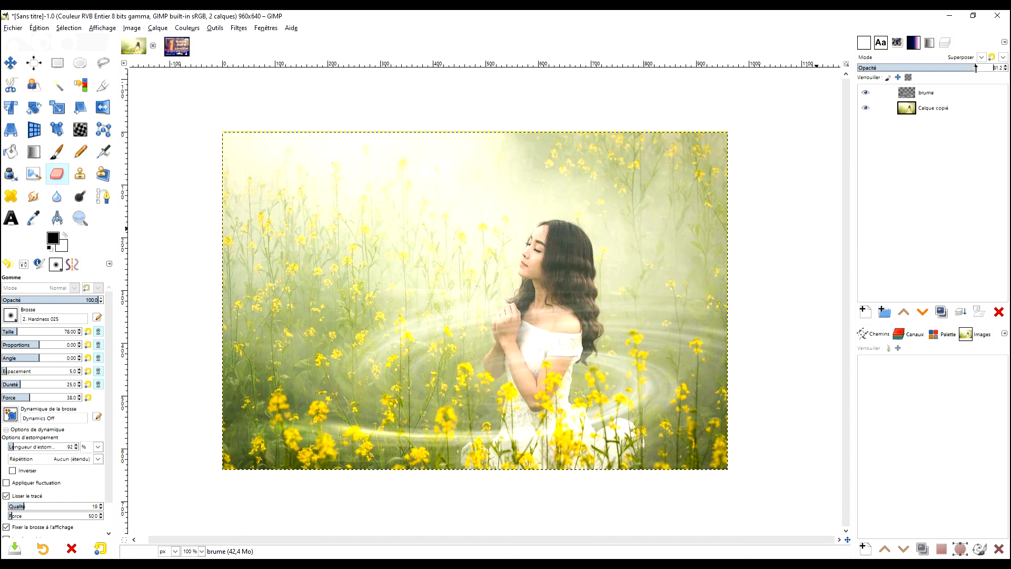
drag(990, 67, 1001, 69)
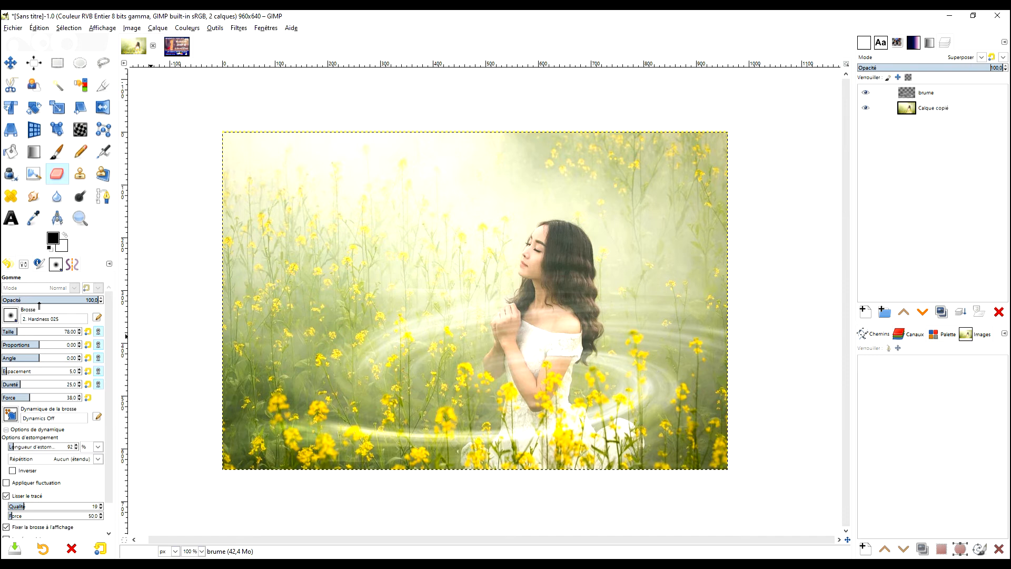
- Set the eraser's opacity to 41.8 and erase the mist covering the woman's neck, shoulders, arms and hair on the brume layer
click(56, 299)
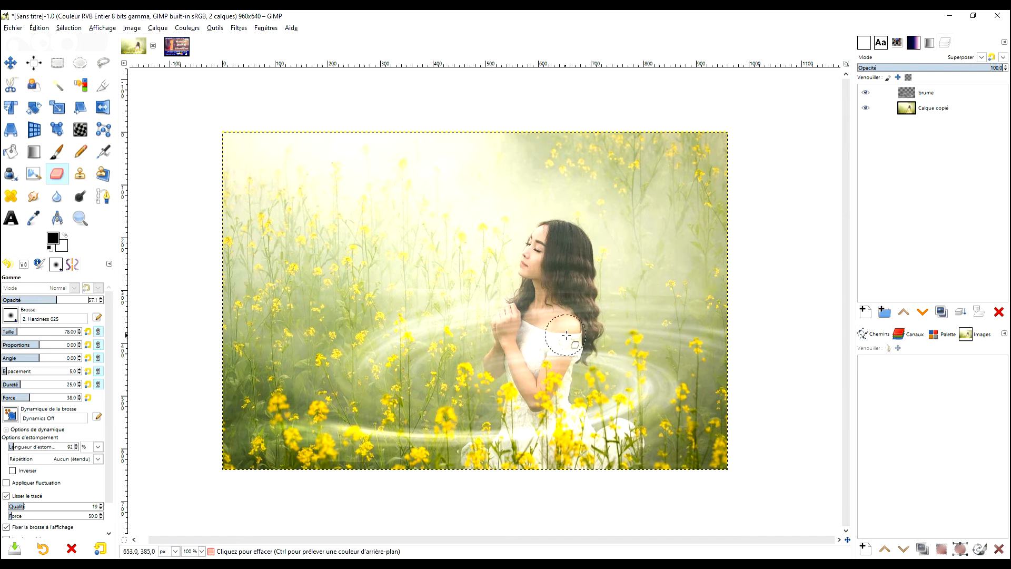
click(42, 300)
mouse_move(546, 310)
mouse_down()
mouse_move(523, 330)
mouse_move(530, 313)
mouse_move(519, 354)
mouse_move(563, 360)
mouse_move(578, 286)
mouse_move(502, 319)
mouse_move(509, 311)
mouse_move(511, 361)
mouse_move(569, 346)
mouse_move(500, 369)
mouse_move(532, 374)
mouse_move(541, 321)
mouse_move(514, 342)
mouse_move(490, 342)
mouse_move(489, 331)
mouse_move(529, 372)
mouse_move(530, 357)
mouse_move(543, 363)
mouse_move(517, 367)
mouse_move(517, 387)
mouse_move(526, 347)
mouse_up()
scroll(530, 356, up, 2)
mouse_move(553, 176)
mouse_down()
mouse_move(515, 201)
mouse_move(549, 173)
mouse_move(572, 195)
mouse_up()
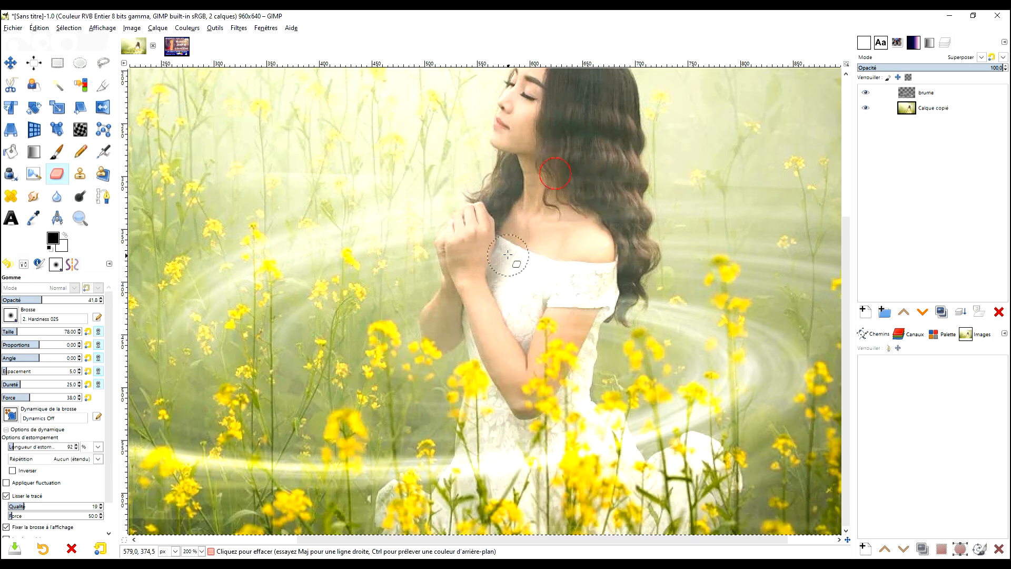
drag(558, 349, 550, 356)
drag(561, 192, 585, 210)
scroll(605, 199, down, 2)
scroll(606, 249, up, 1)
drag(606, 249, 593, 277)
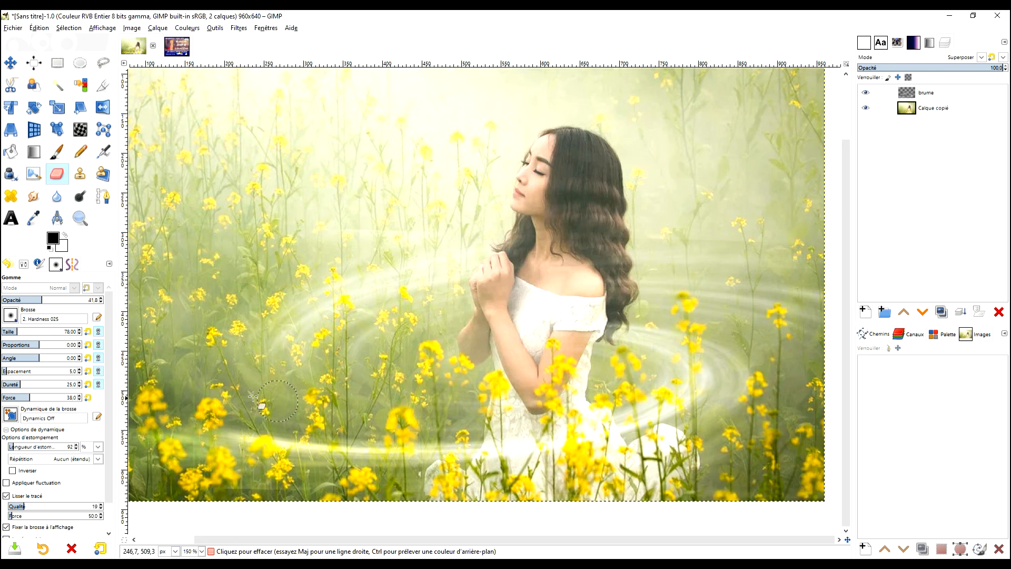
- Colorize the brume layer with the golden yellow bfb040 and apply the change
click(240, 28)
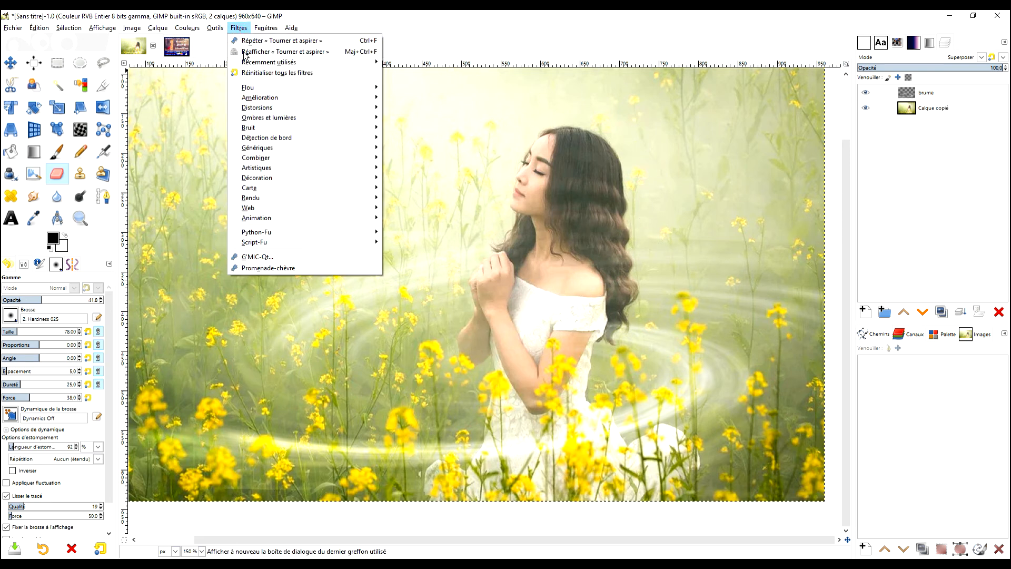
mouse_move(216, 31)
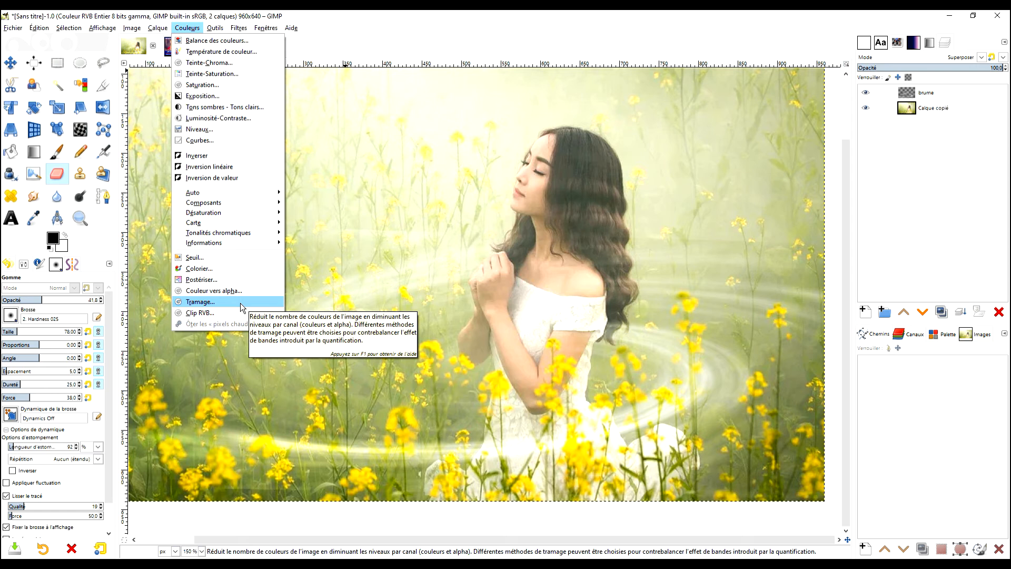
click(229, 271)
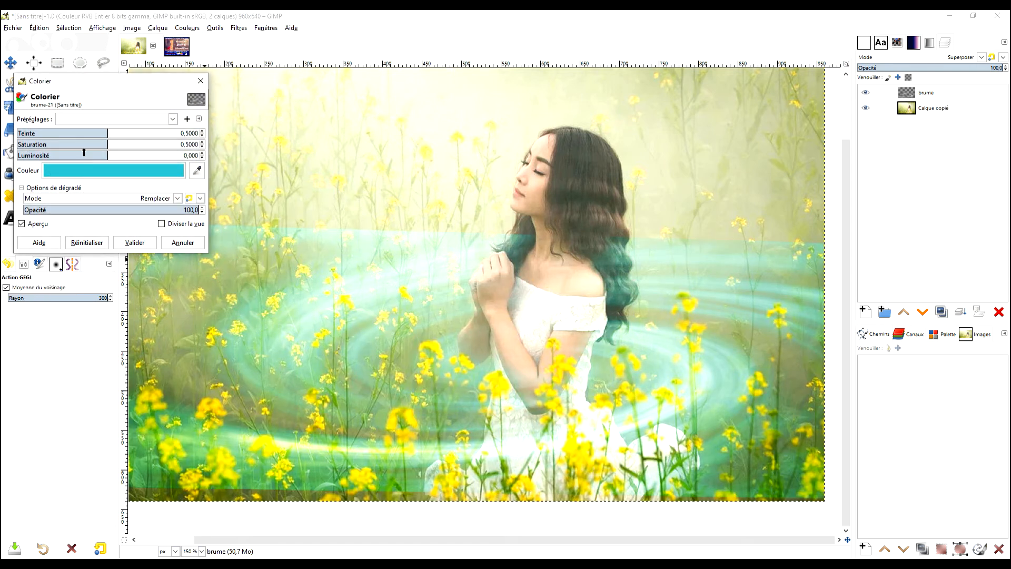
drag(101, 131, 78, 133)
click(115, 166)
drag(108, 208, 104, 208)
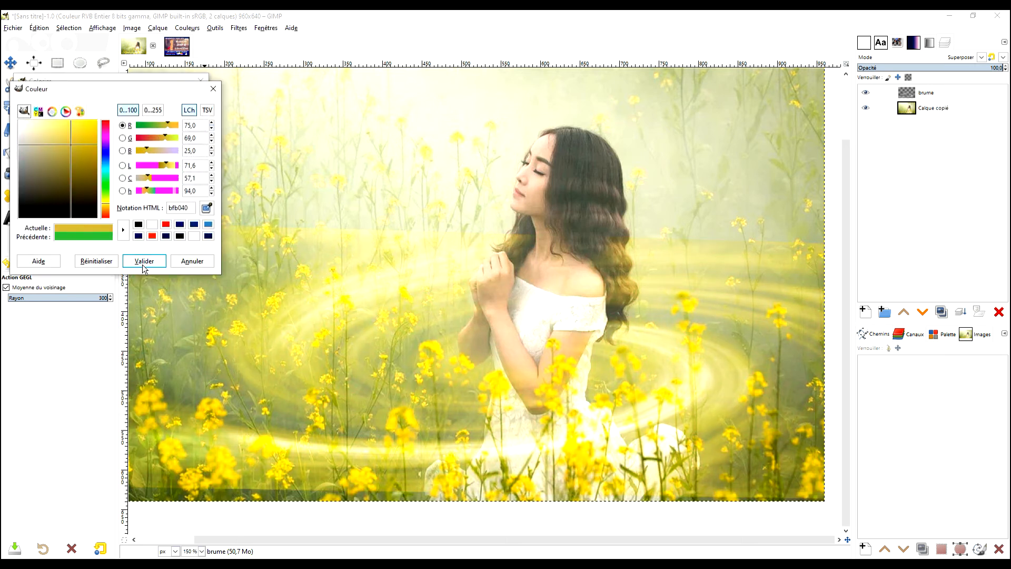
click(144, 261)
click(135, 242)
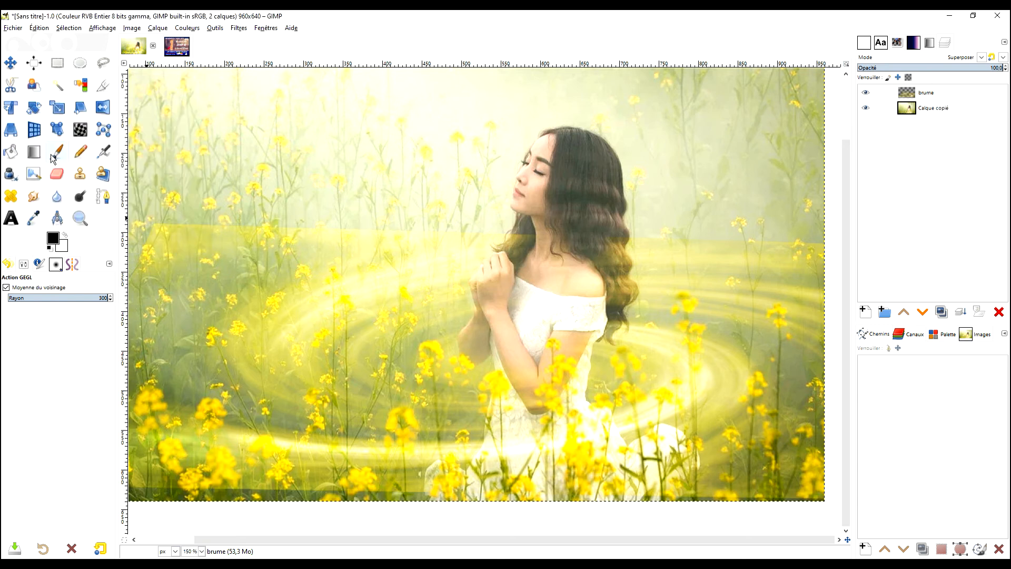
- Erase the hard upper edge of the yellow mist to the left of the woman
click(56, 173)
mouse_move(275, 228)
mouse_down()
mouse_move(202, 239)
mouse_move(182, 216)
mouse_move(156, 243)
mouse_up()
drag(392, 221, 341, 223)
click(425, 223)
click(413, 228)
click(287, 248)
click(153, 262)
click(173, 251)
click(146, 264)
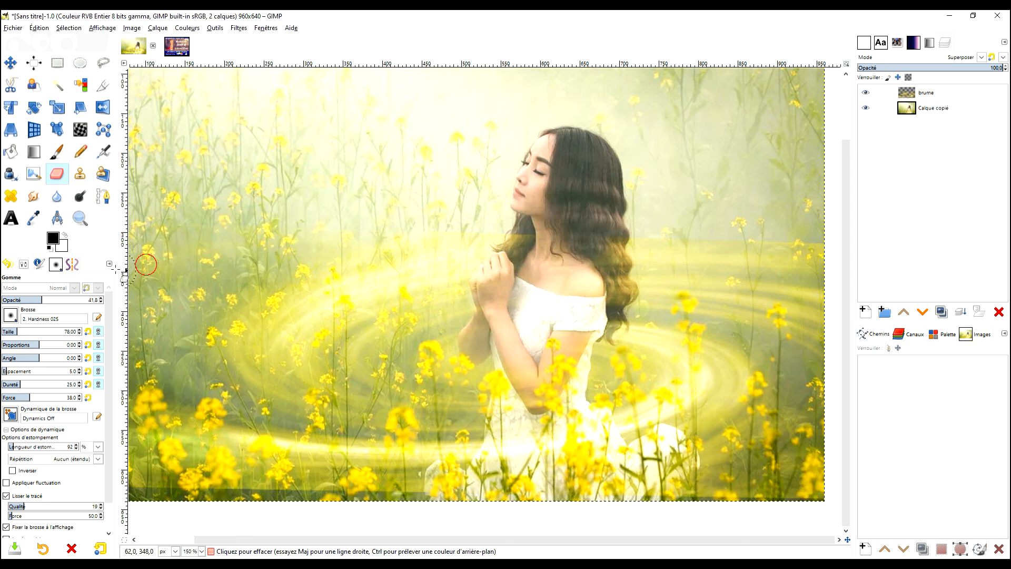
- Soften the mist's upper edge to the right of the woman, beside her hair and at the far left with the eraser
click(691, 236)
click(794, 240)
drag(845, 247, 845, 245)
click(789, 247)
click(496, 237)
click(499, 234)
click(164, 264)
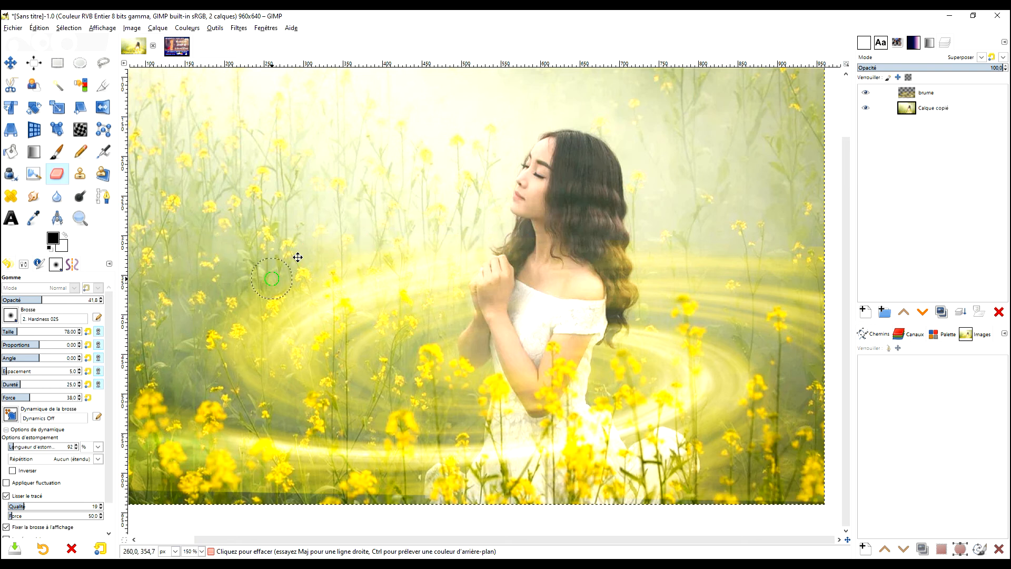
- Erase the hard lower edge of the mist along the photo's bottom-left border
drag(297, 257, 357, 202)
click(316, 447)
click(281, 444)
click(162, 432)
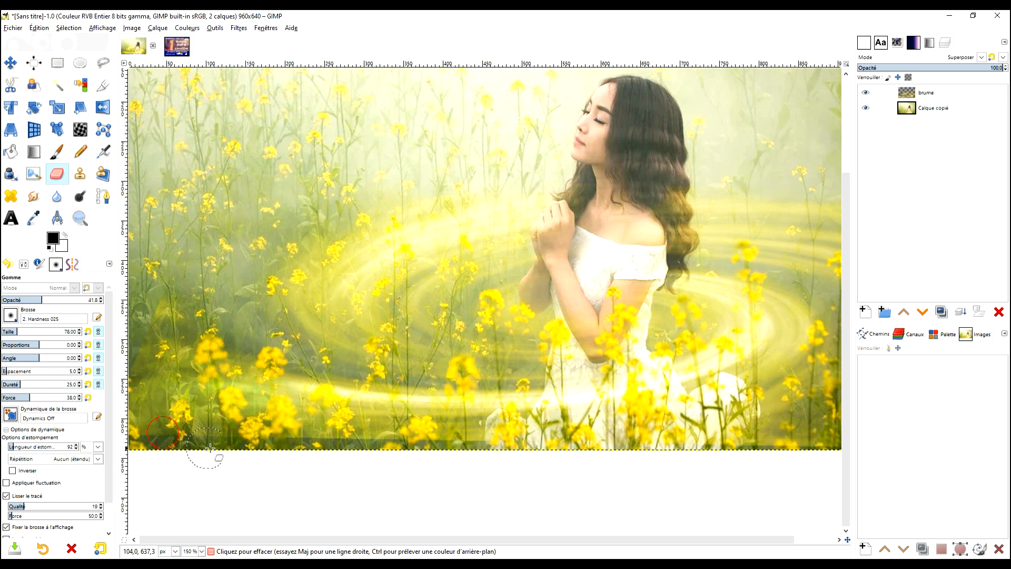
click(401, 446)
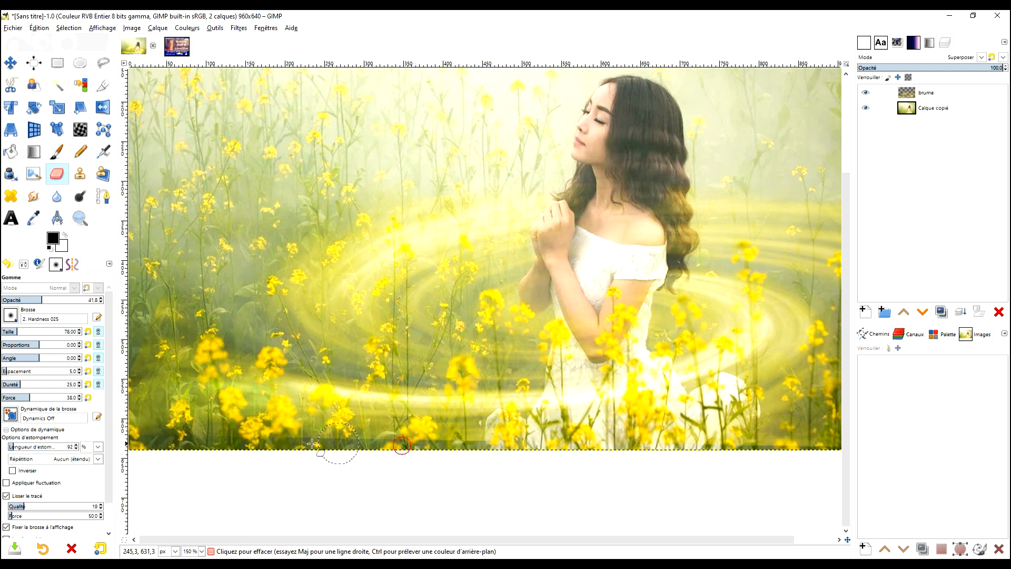
click(161, 429)
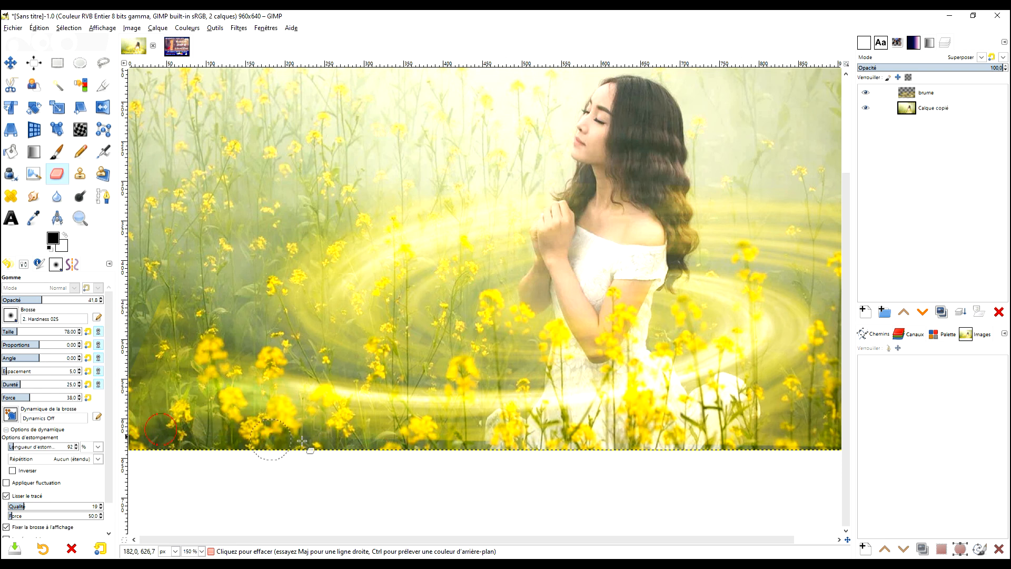
- Erase the remaining mist edge in the photo's bottom-right corner
click(784, 447)
drag(827, 442, 760, 459)
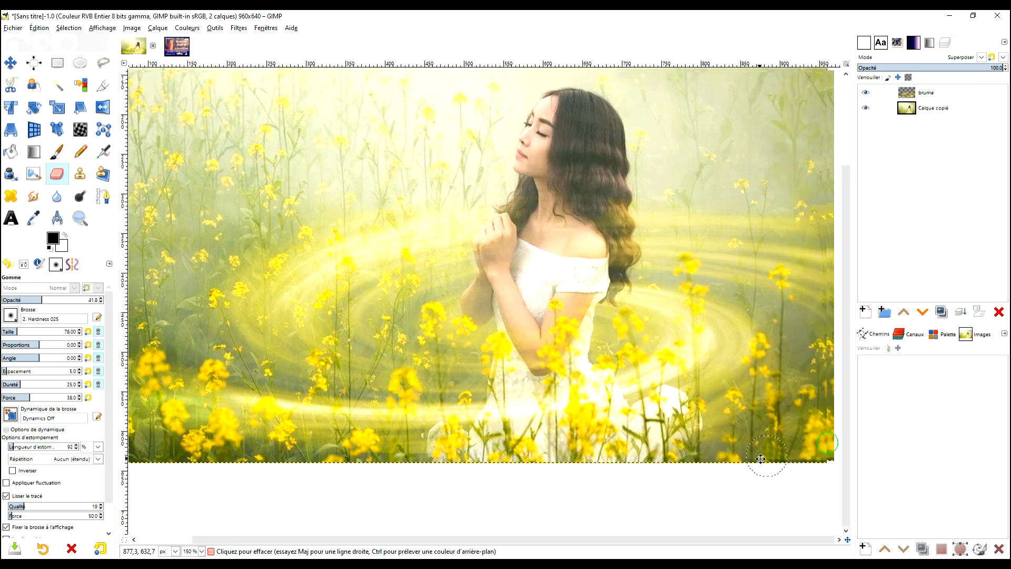
click(795, 466)
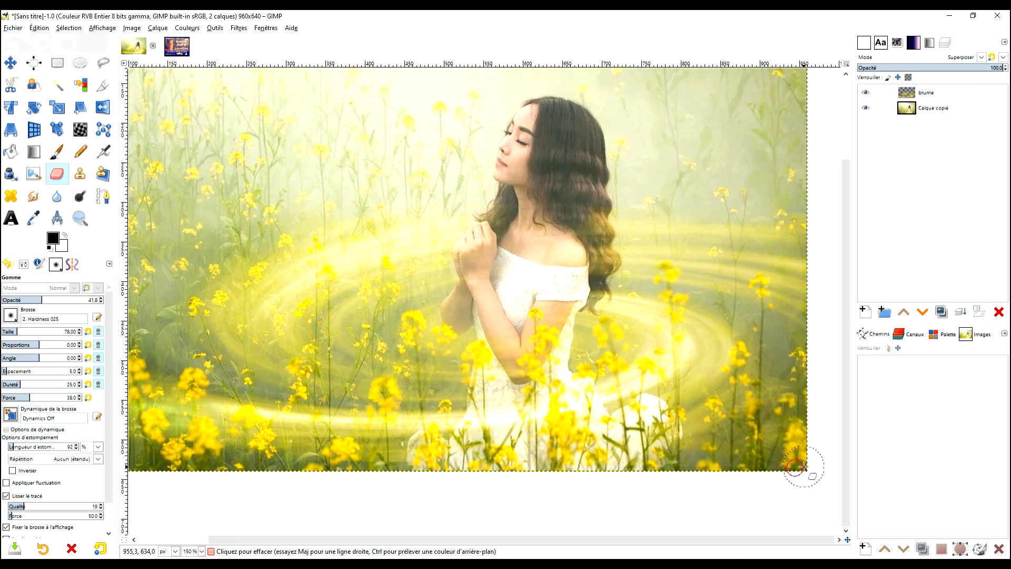
- Erase the yellow tint from the woman's arms, shoulder and lower hair
scroll(800, 466, down, 1)
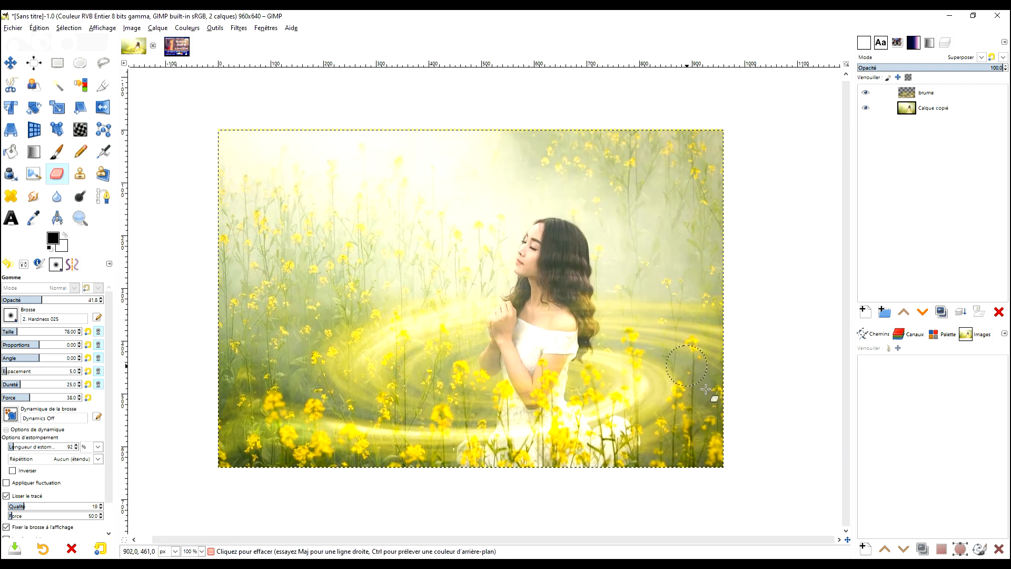
scroll(705, 389, up, 1)
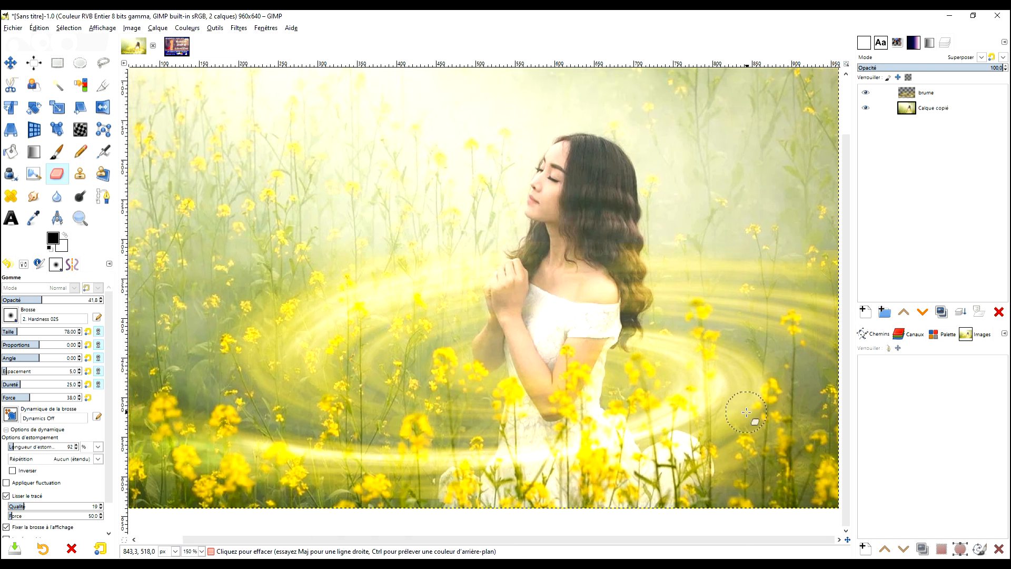
click(523, 349)
click(548, 390)
click(598, 235)
click(630, 274)
click(618, 303)
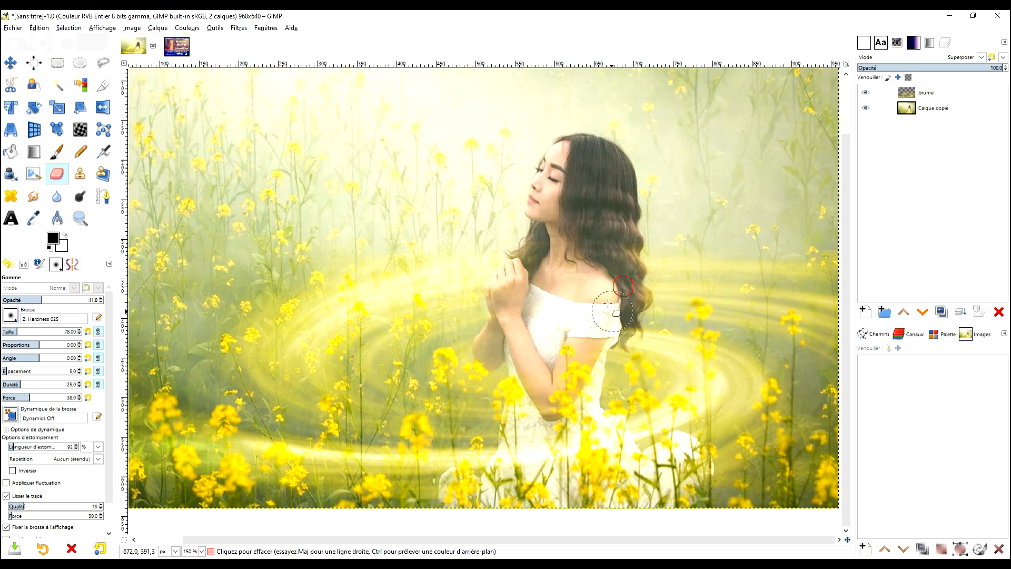